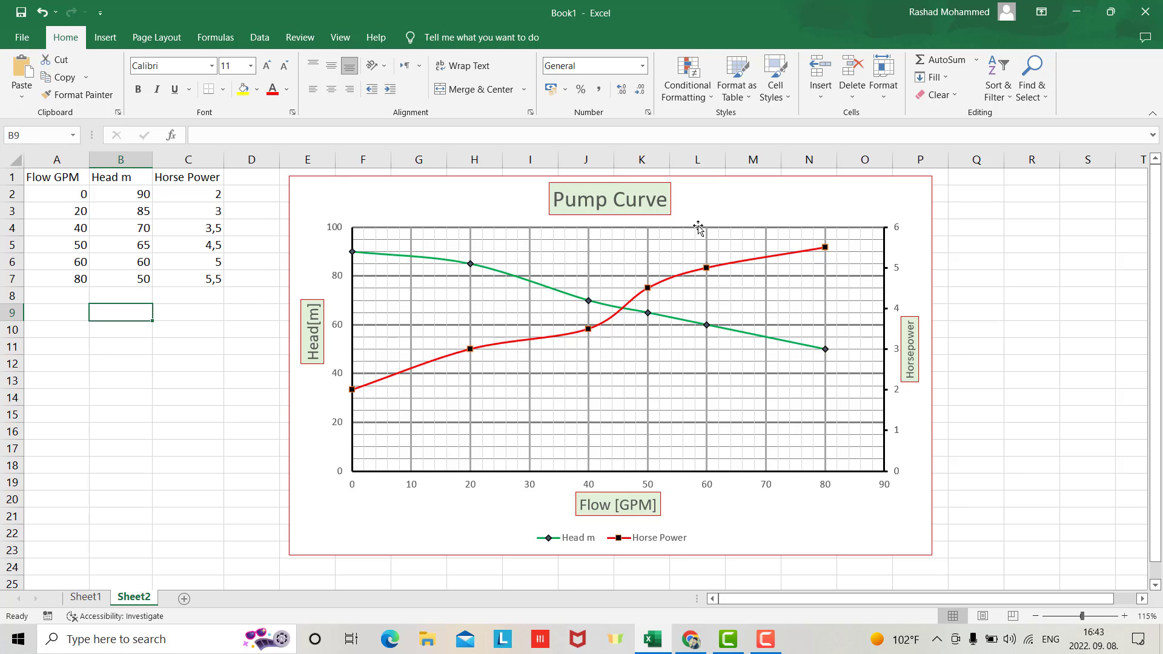
Delete the existing pump curve chart and select the Flow, Head, Horse Power data in A1:C7.
left_click(732, 205)
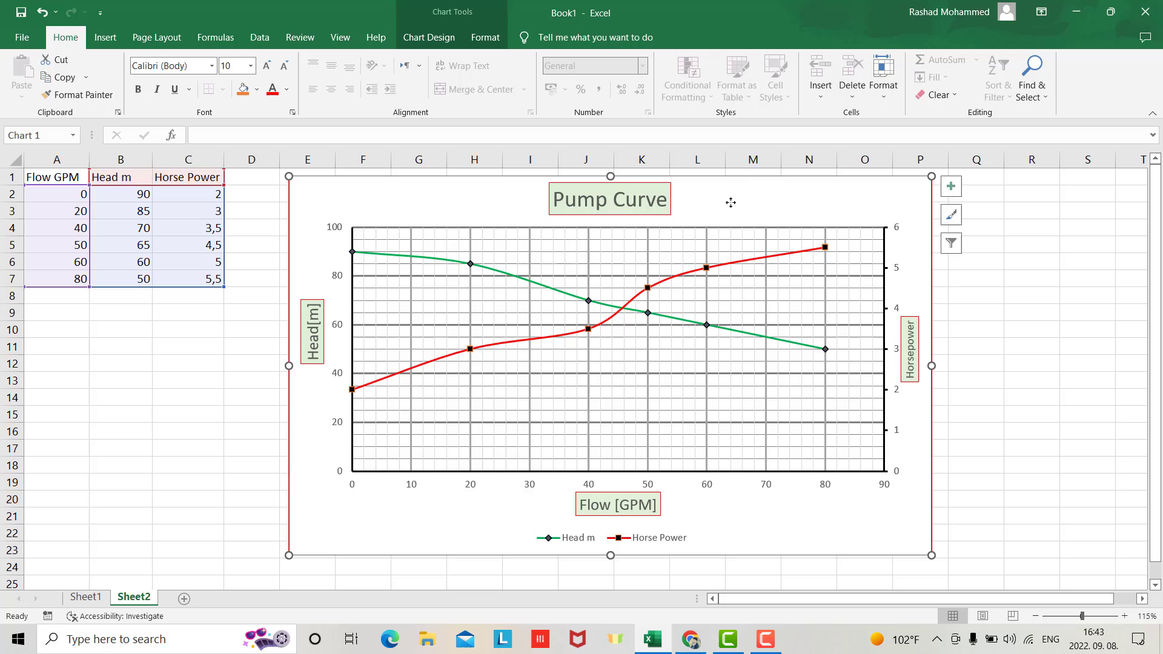
key("Delete")
left_click(519, 310)
left_click_drag(53, 178, 189, 276)
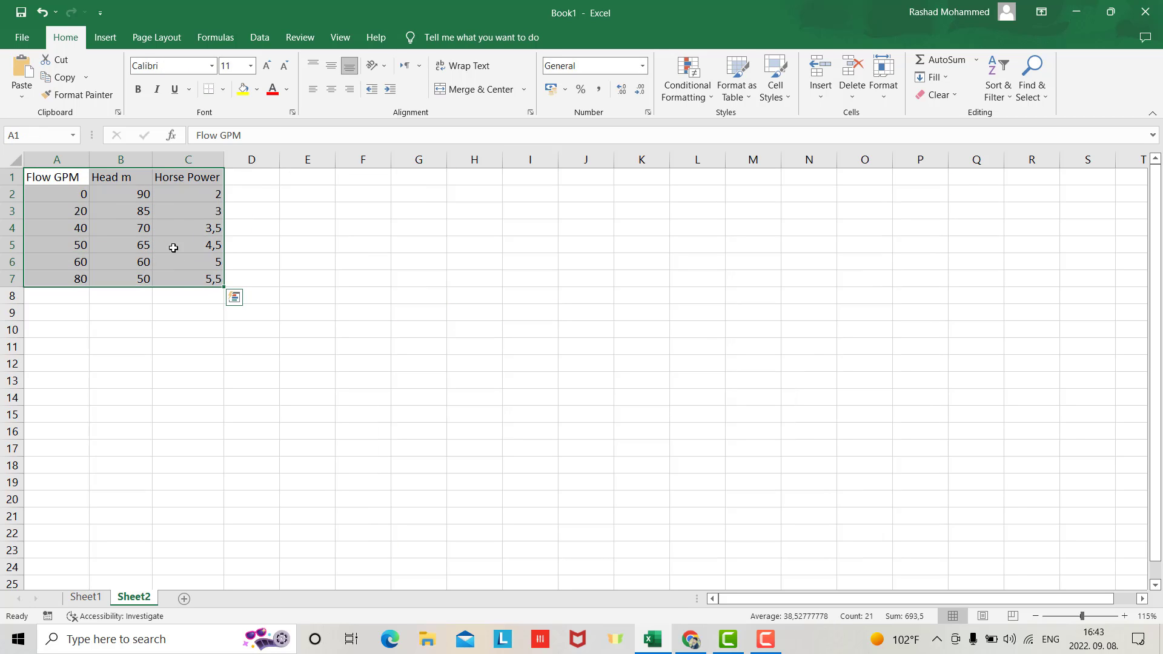
Insert a Scatter with Smooth Lines and Markers chart of the data and select the Horse Power series.
left_click(105, 37)
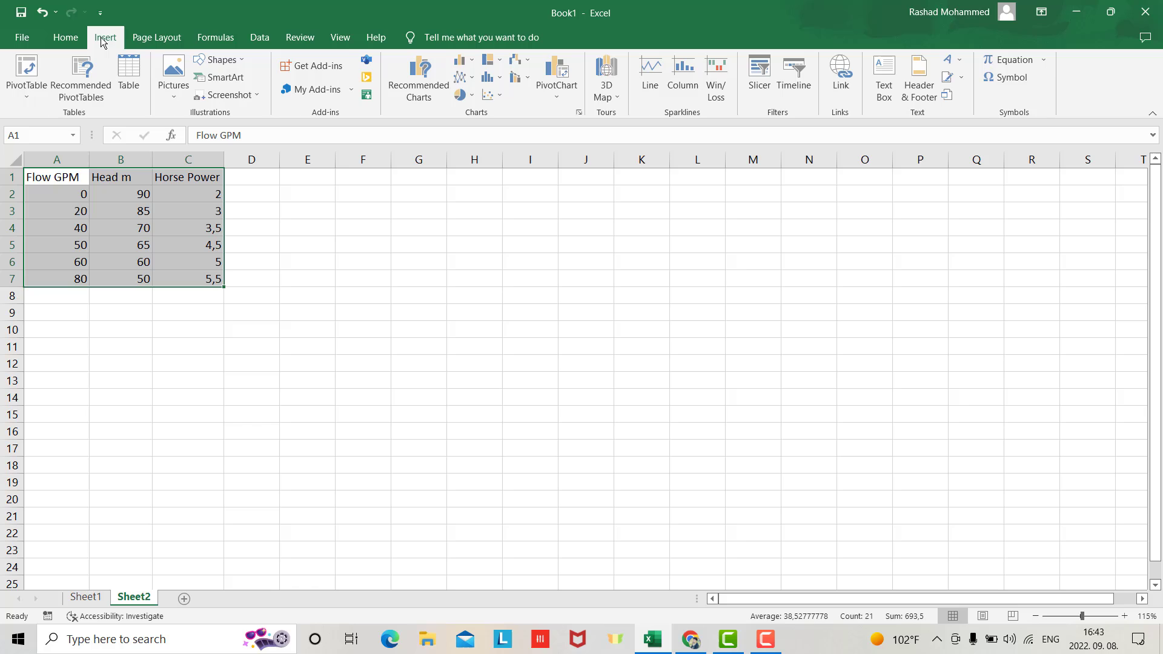
left_click(491, 96)
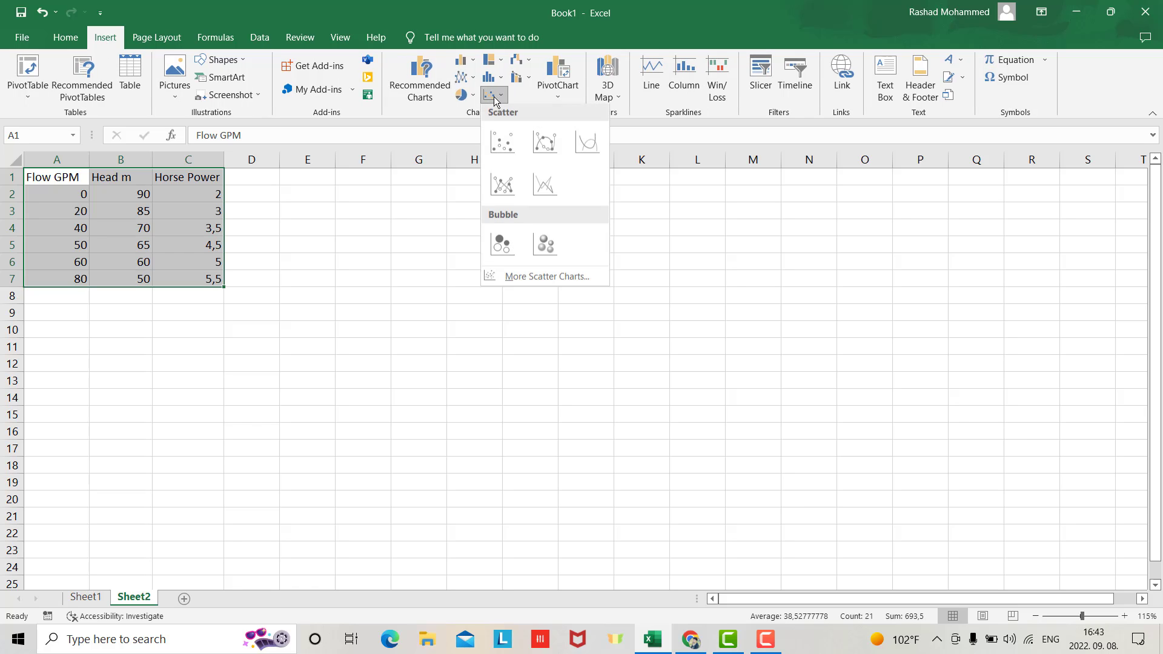
left_click(545, 144)
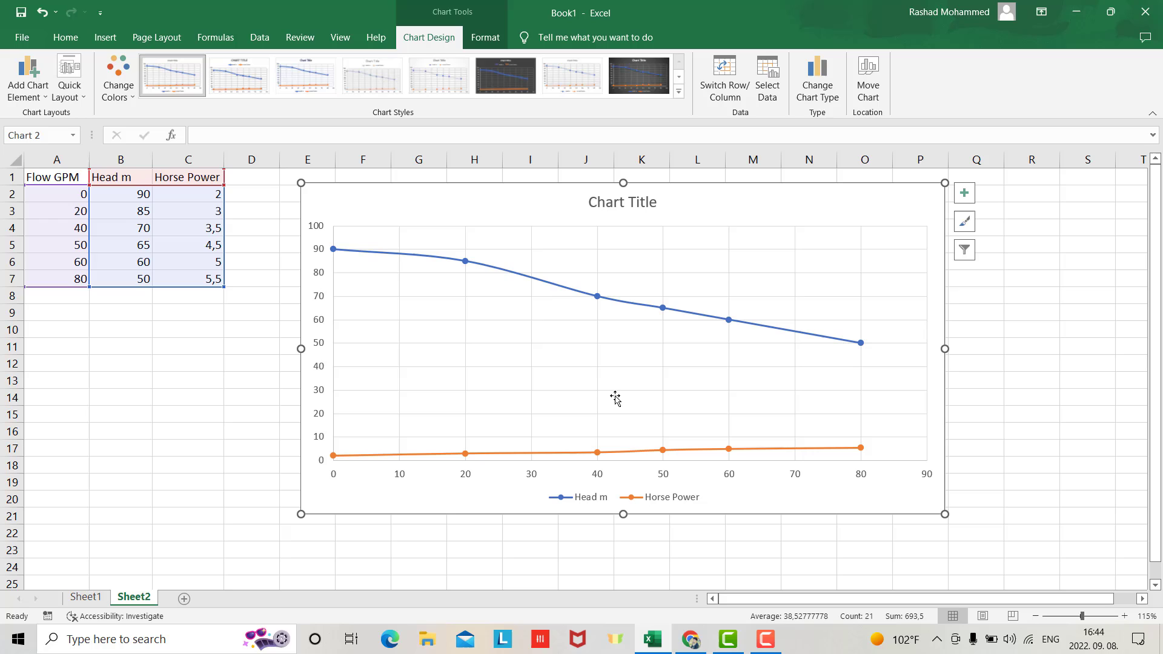
left_click(767, 475)
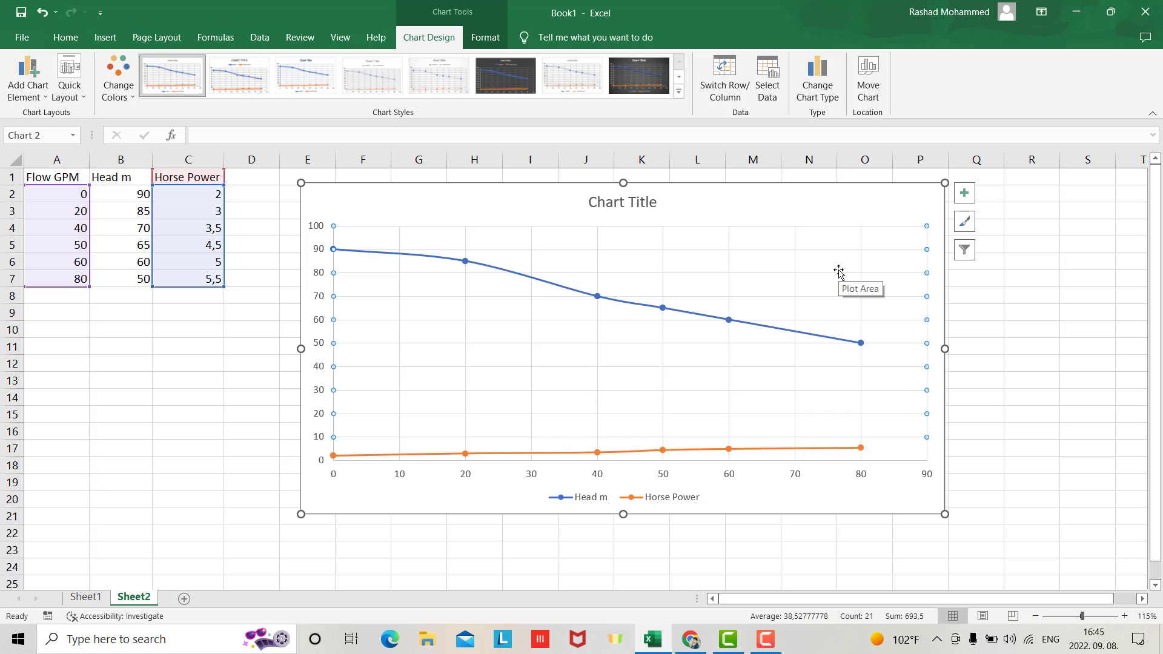
mouse_move(861, 447)
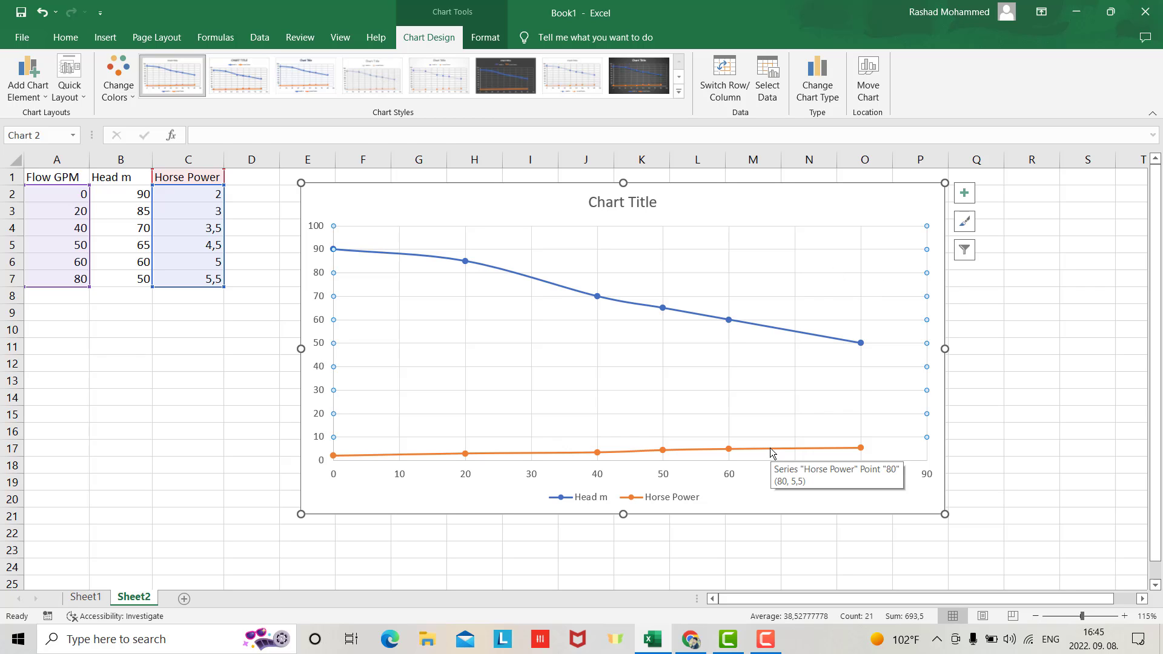
Move the Horse Power series onto a secondary vertical axis via Format Data Series.
double_click(770, 448)
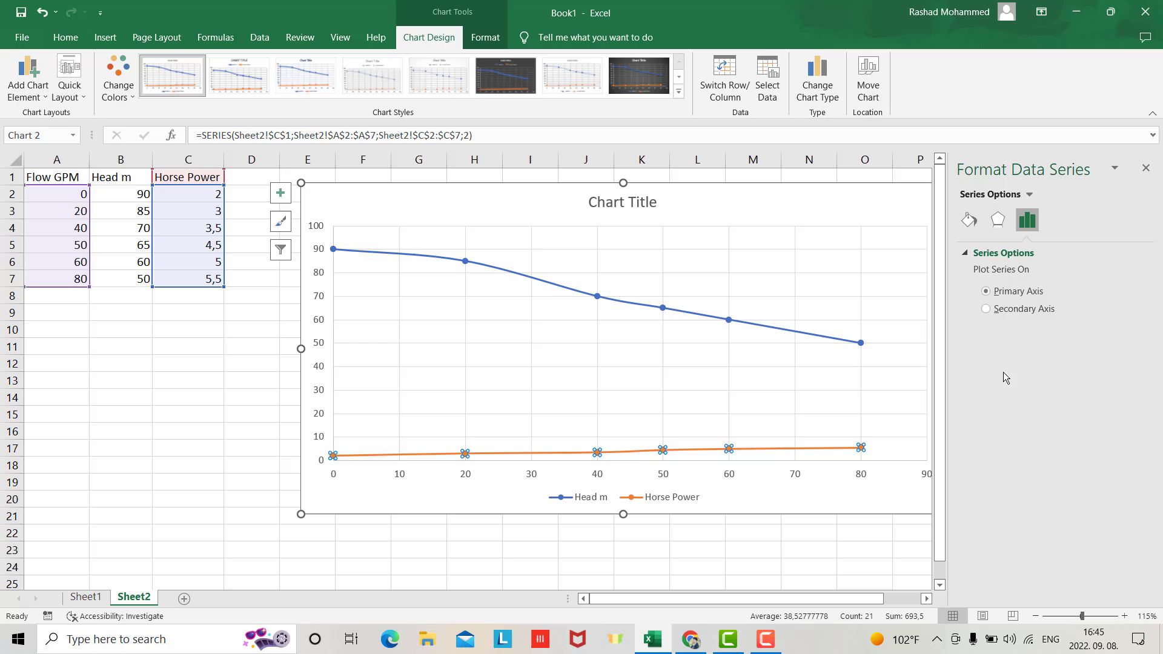
left_click(1014, 310)
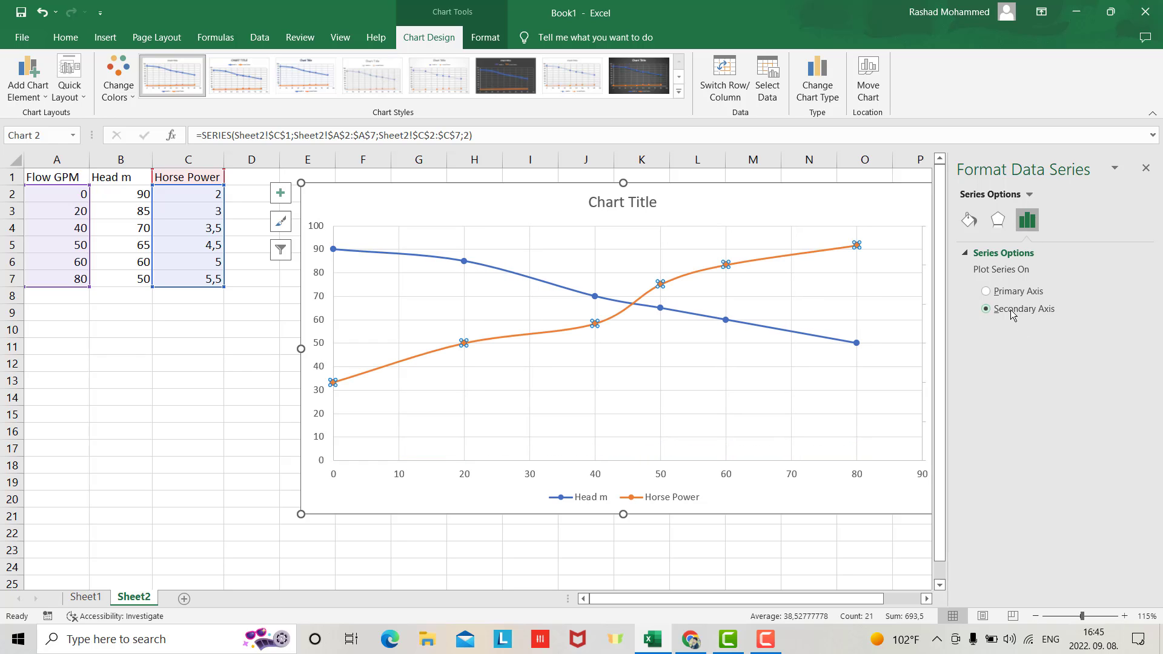
left_click(751, 202)
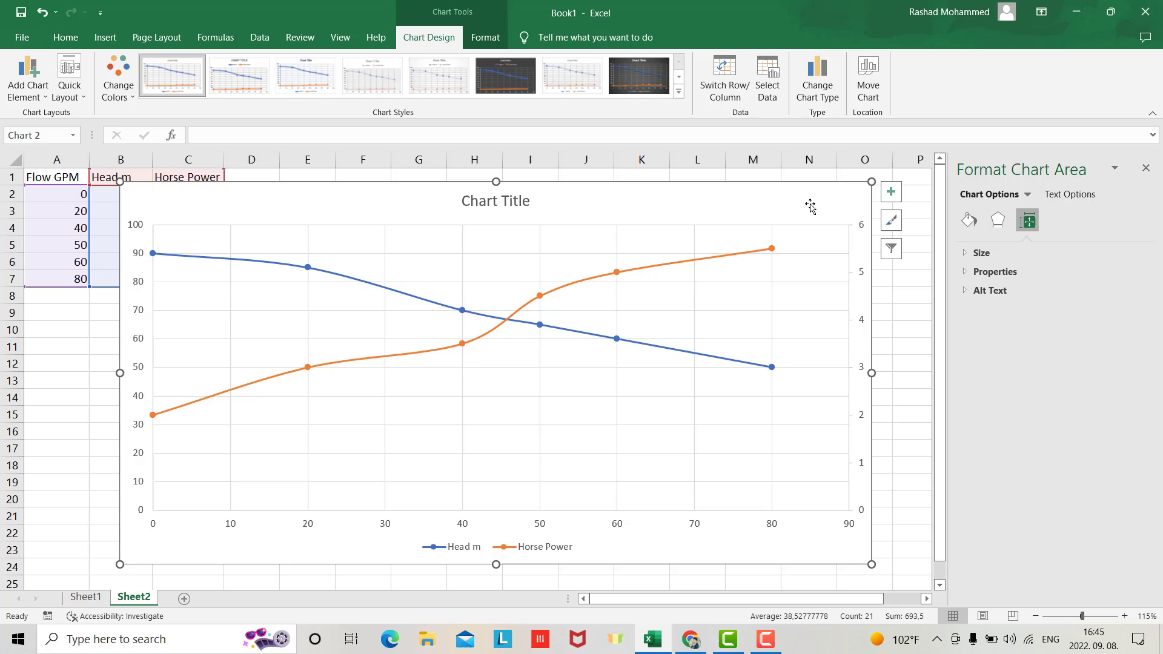
Add axis titles from Chart Elements and select the chart title text to rename it Pump Curve.
left_click(891, 192)
left_click(926, 226)
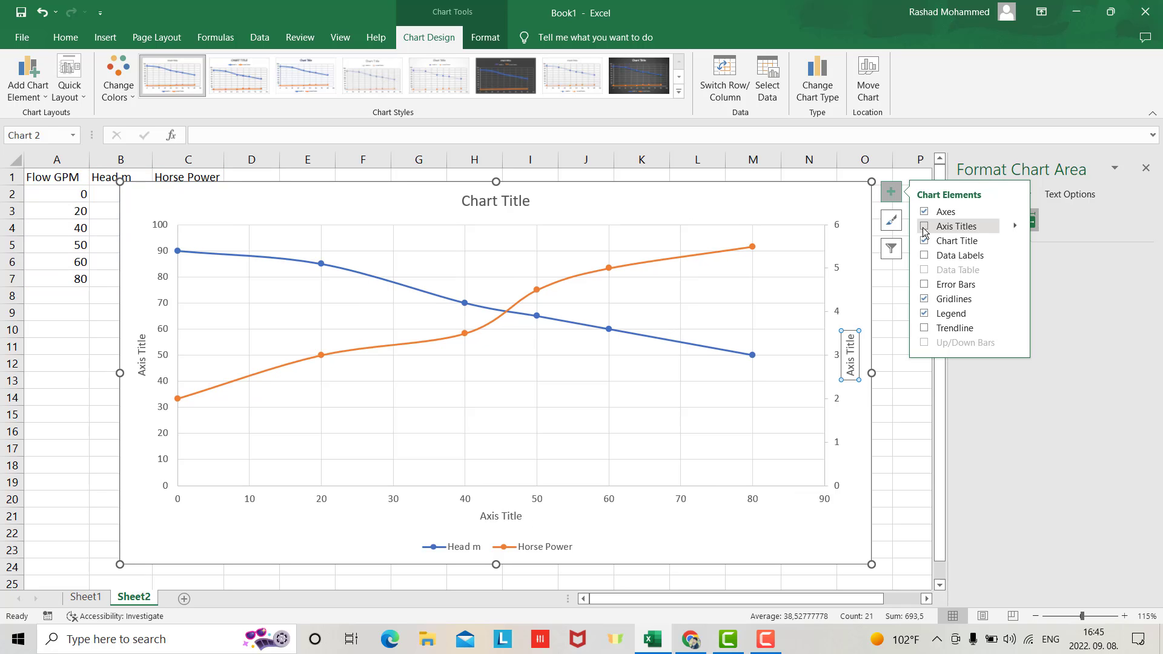
left_click(576, 193)
double_click(577, 195)
left_click_drag(577, 195, 615, 195)
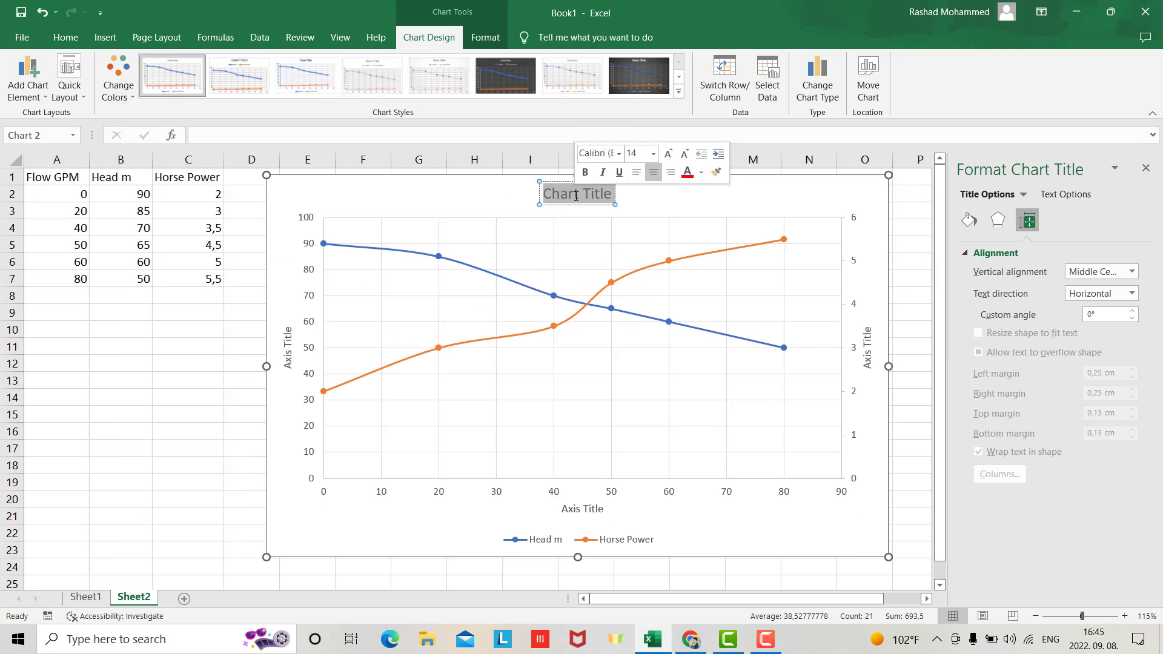
type("Pump Curve")
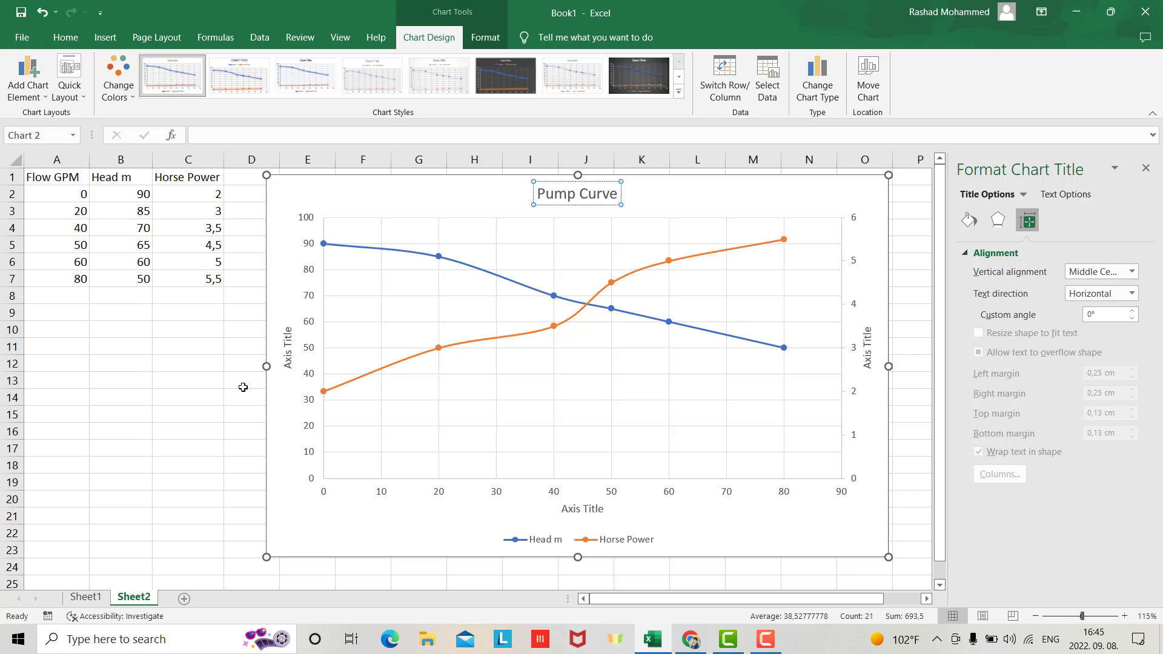
Rename the left axis title to Head[m] and set it to font size 14.
triple_click(287, 355)
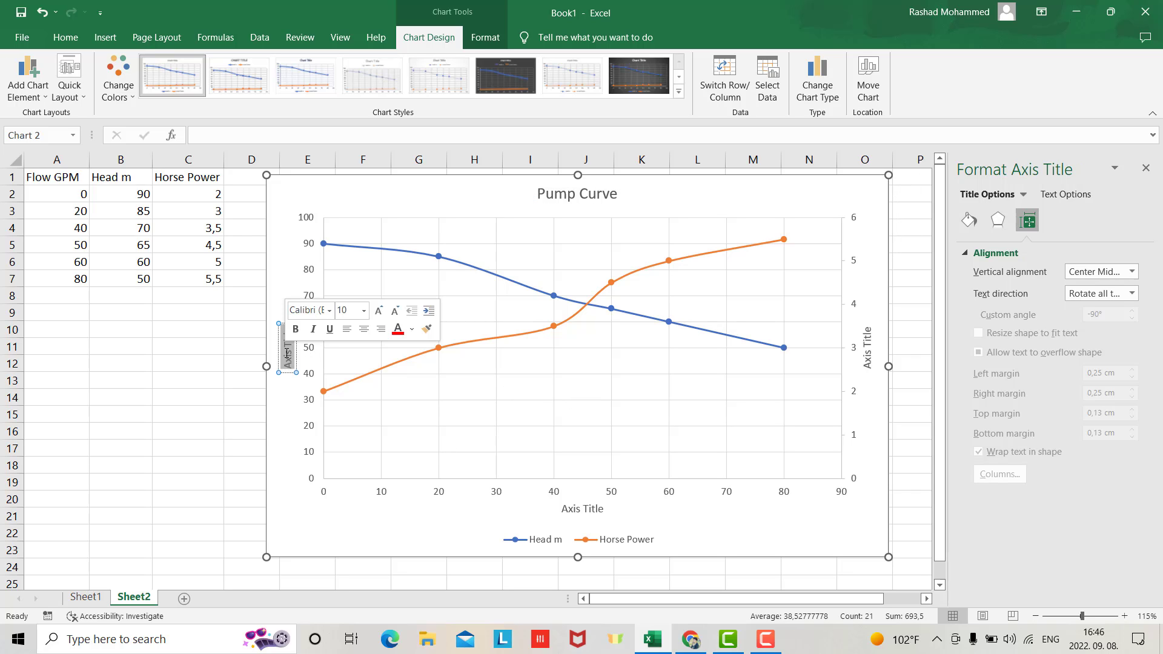
type("Head[m]")
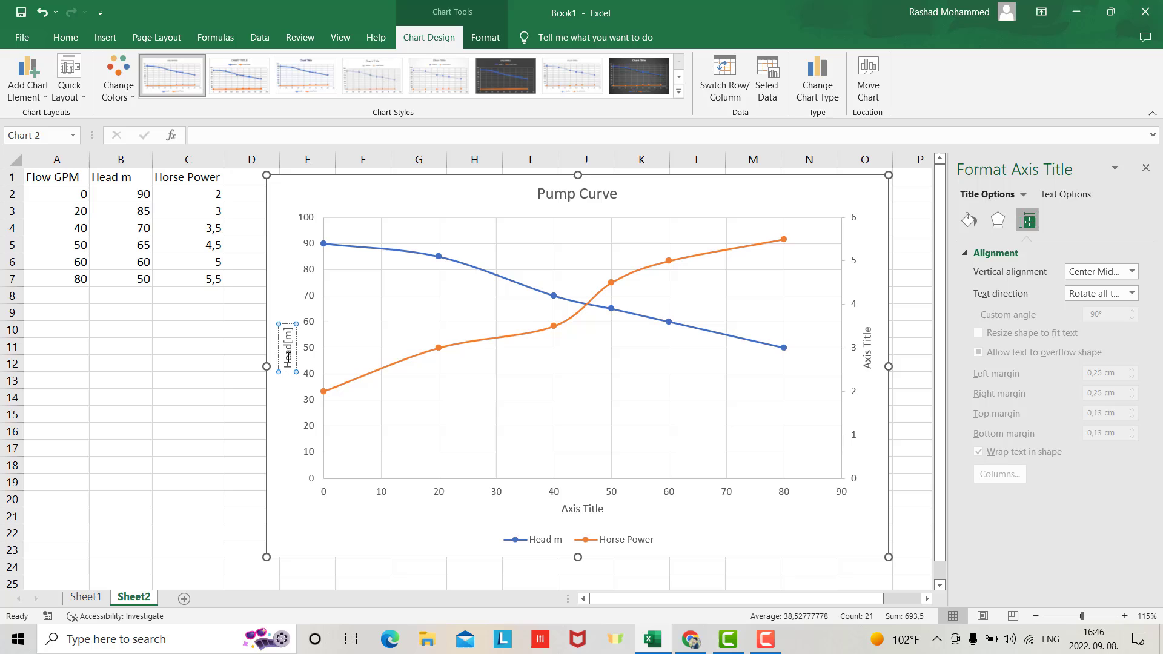
mouse_move(288, 355)
left_mouse_down()
mouse_move(285, 369)
mouse_move(289, 350)
left_mouse_up()
double_click(288, 347)
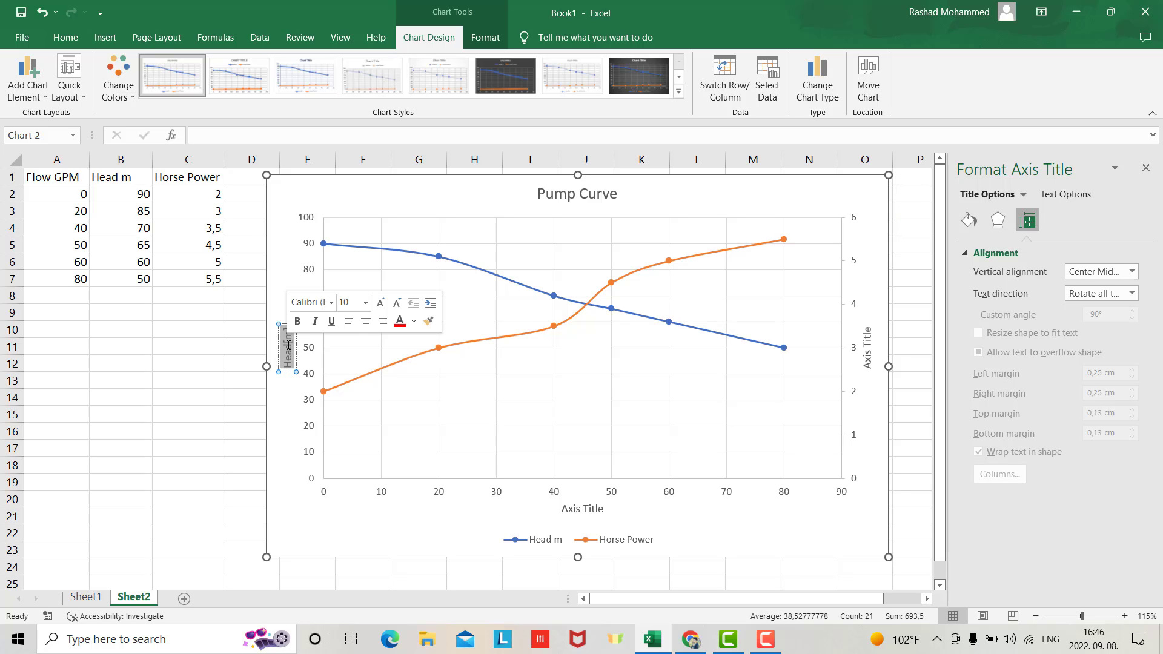
left_click(366, 304)
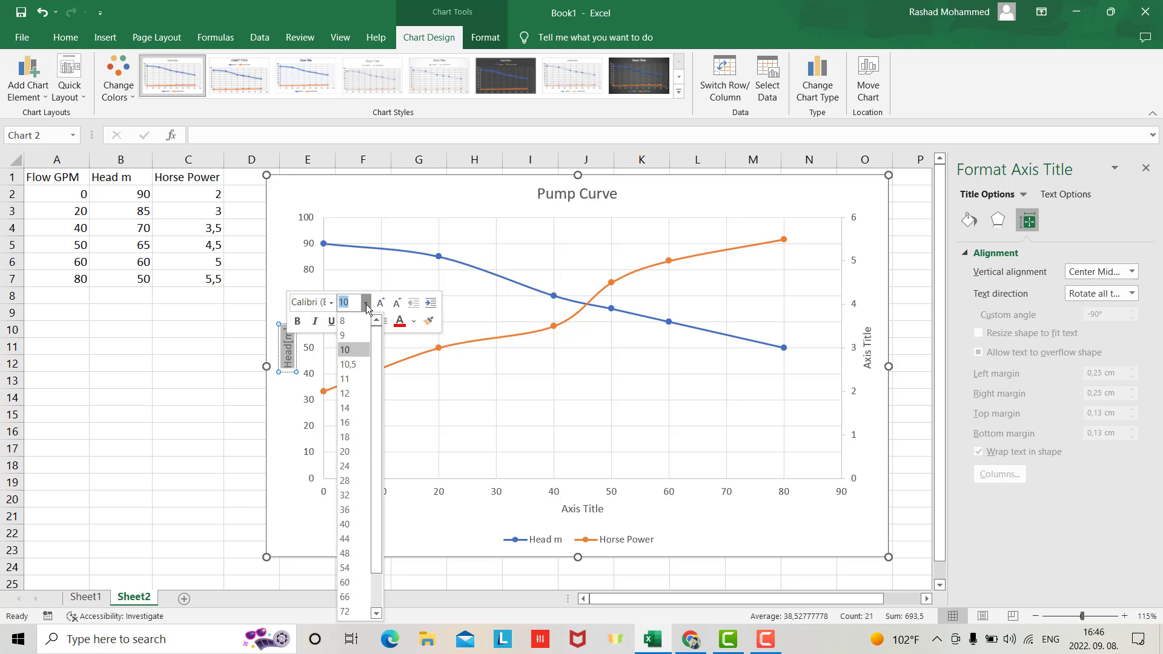
left_click(346, 409)
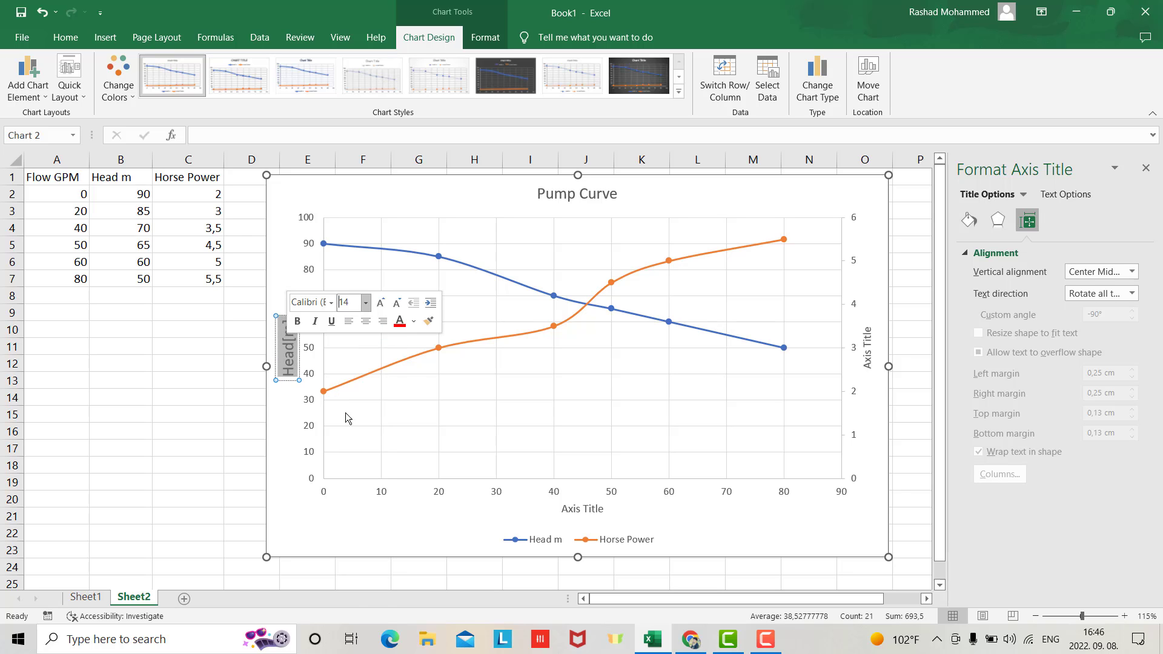
Rename the horizontal axis title to Flow [GPM] and set it to font size 14.
double_click(573, 509)
triple_click(574, 512)
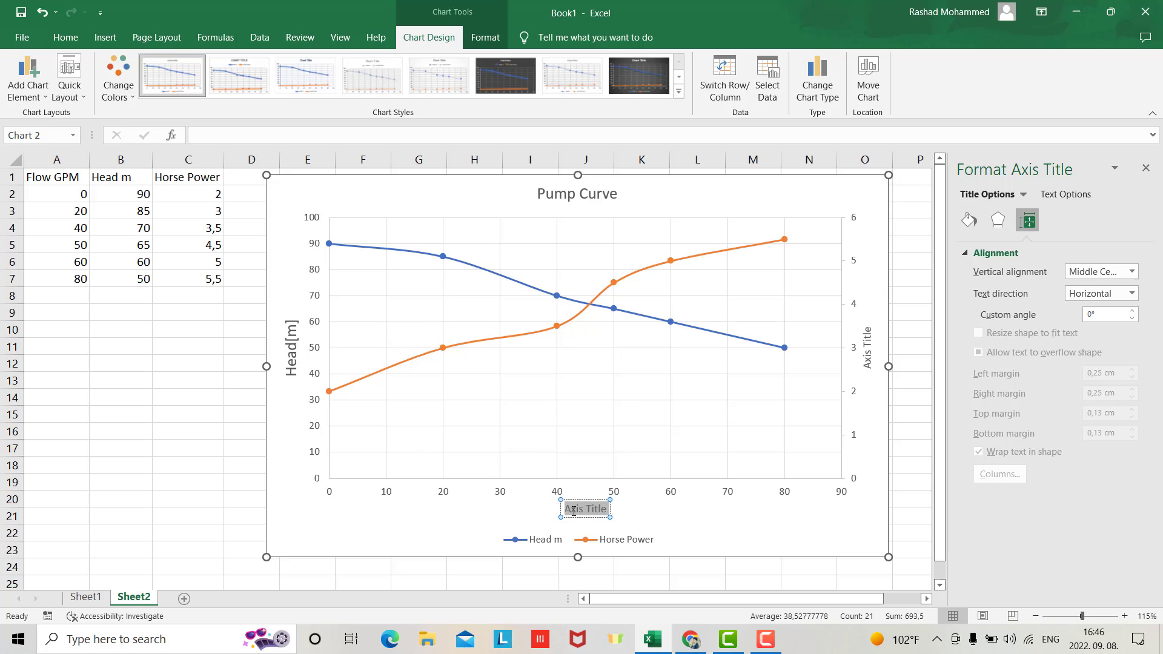
type("Flow ")
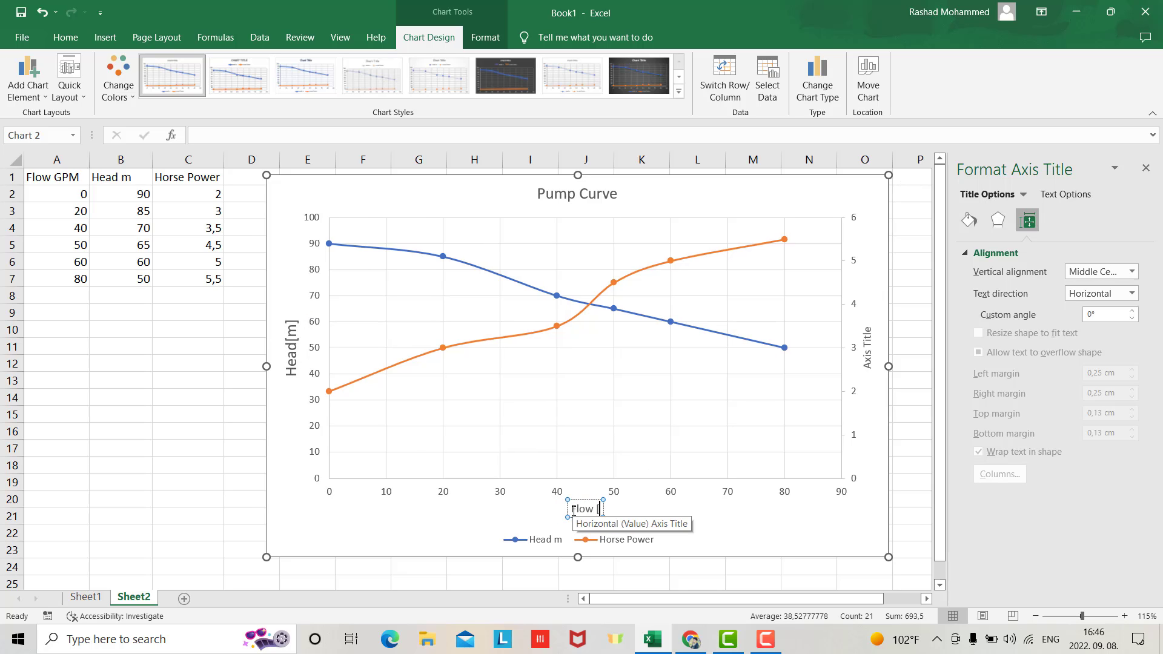
type("[GPM]")
triple_click(597, 511)
left_click(65, 38)
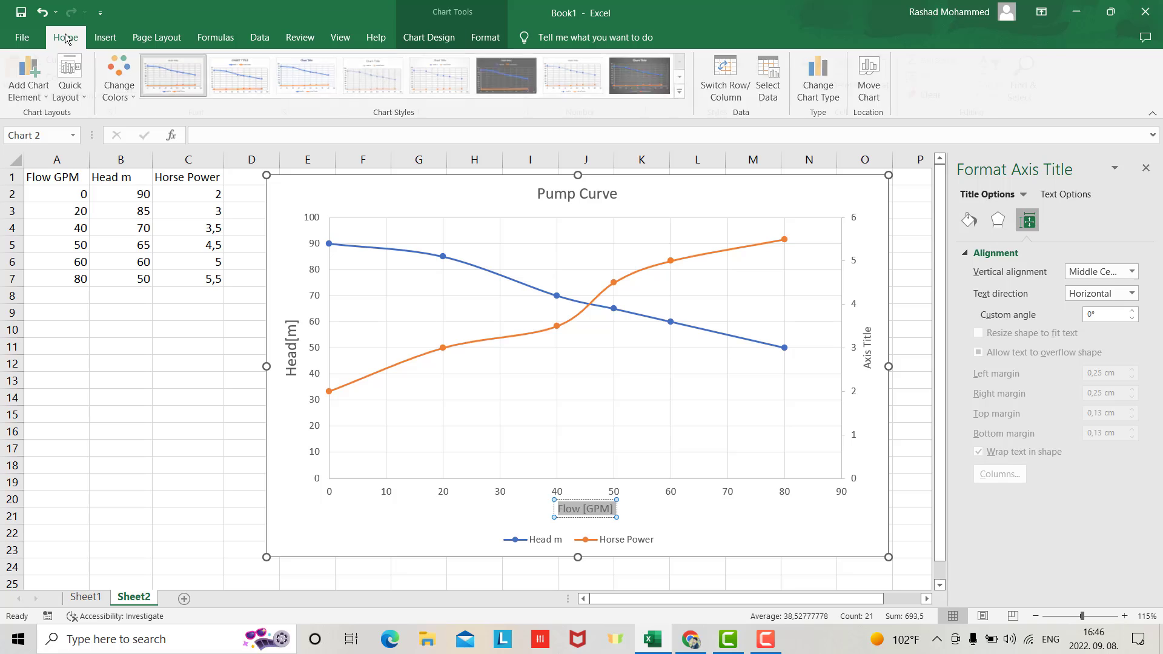
left_click(252, 65)
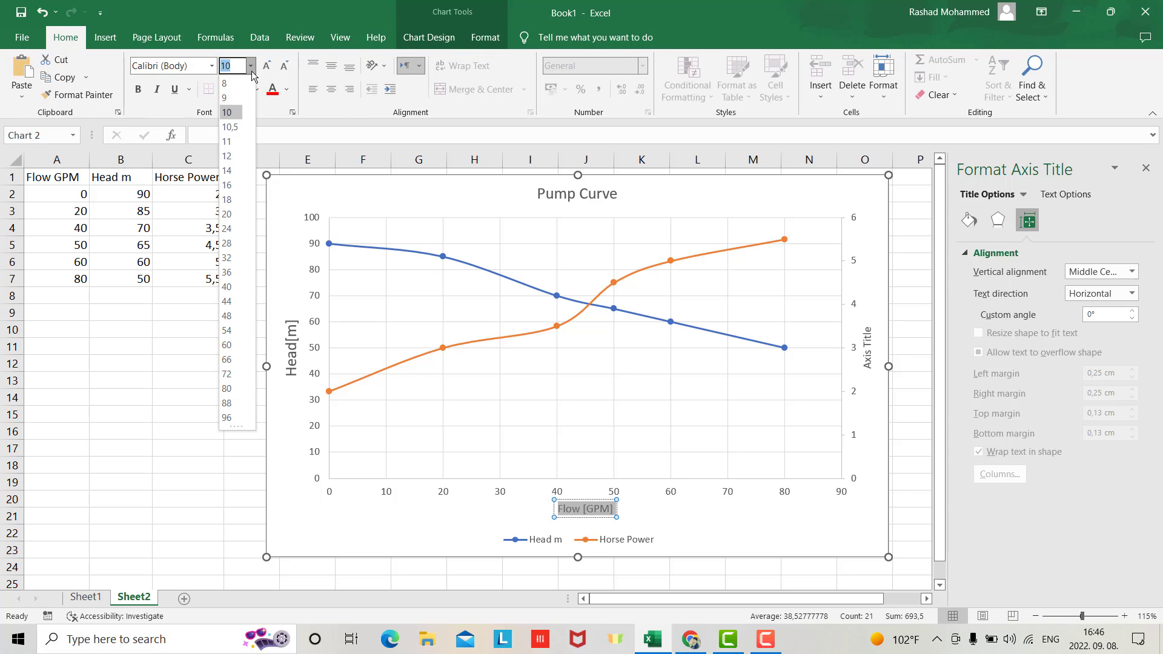
left_click(241, 178)
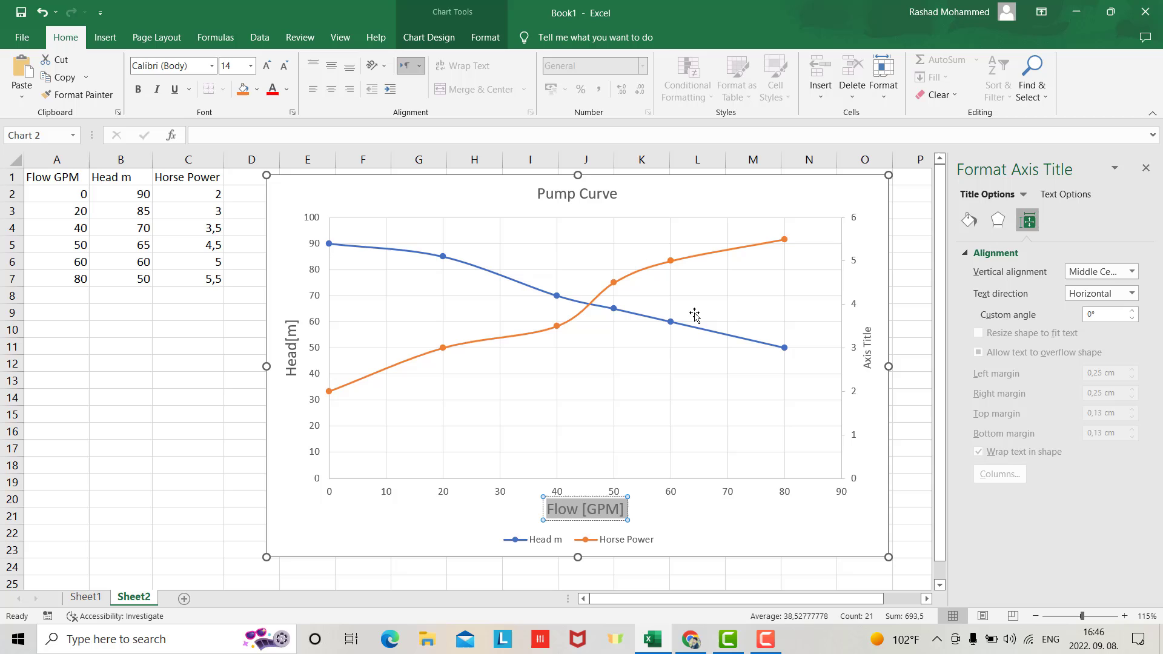
Rename the right axis title to Horsepower and set it to font size 14.
left_click(870, 356)
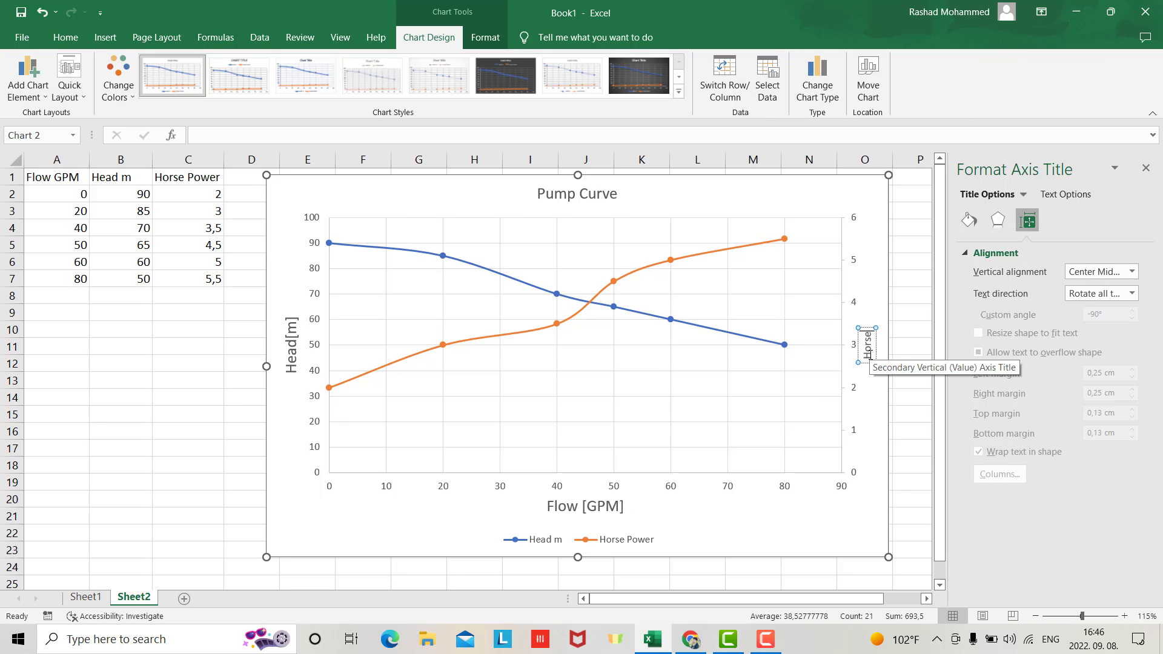
type("Horsepower")
key("Return")
double_click(868, 345)
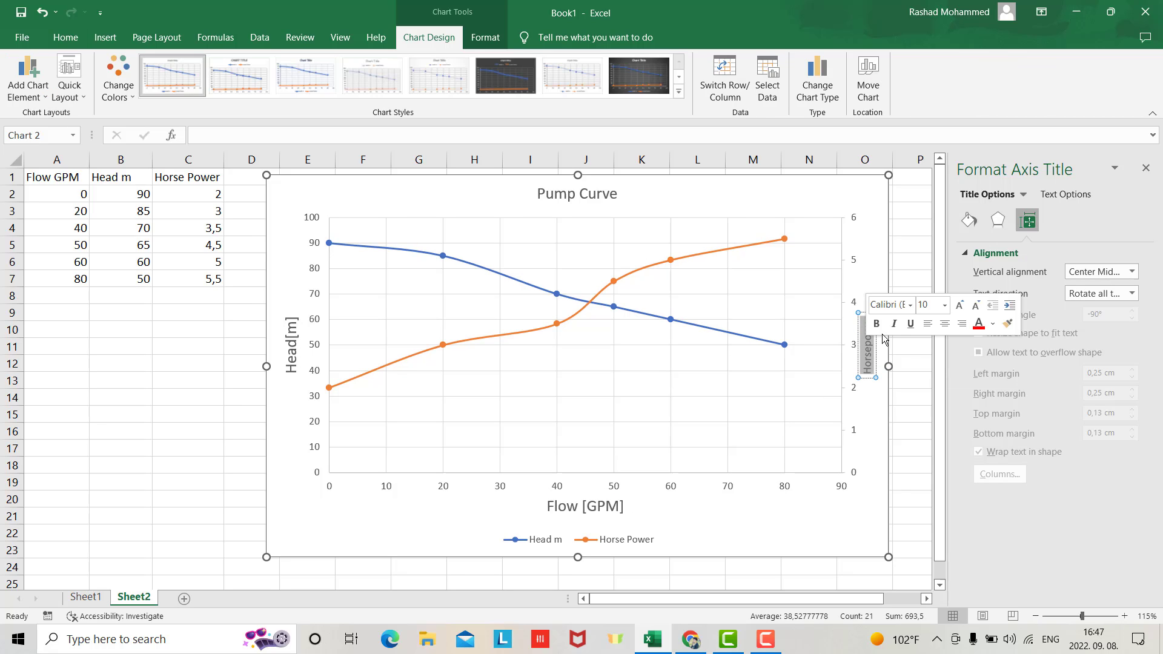
left_click(945, 306)
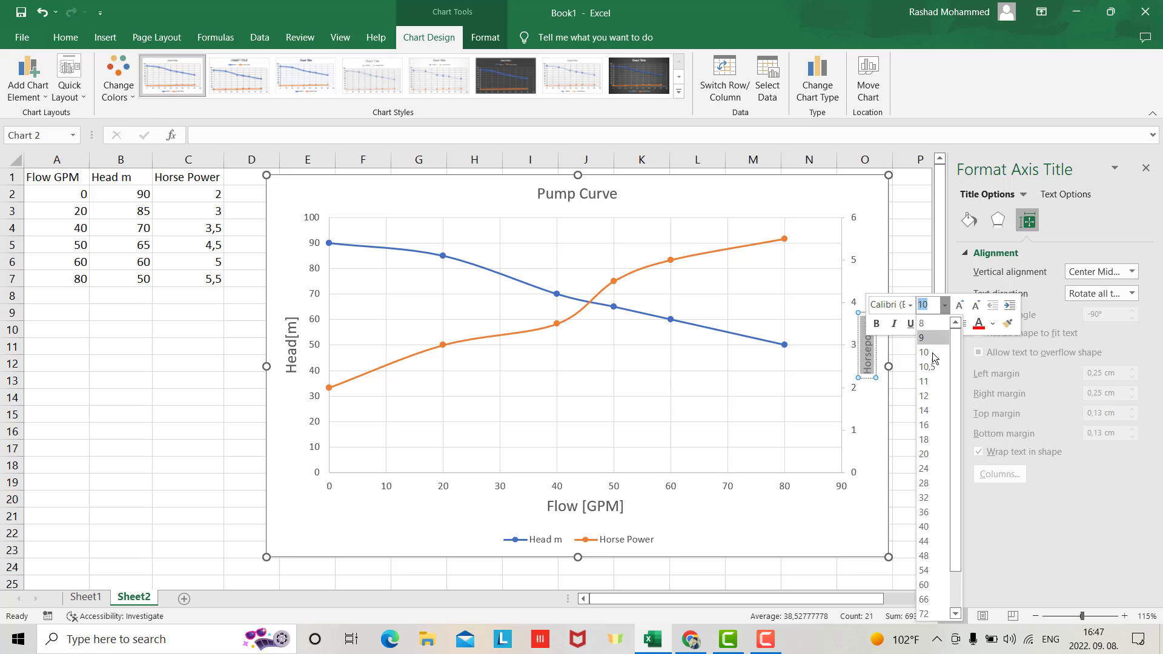
left_click(925, 410)
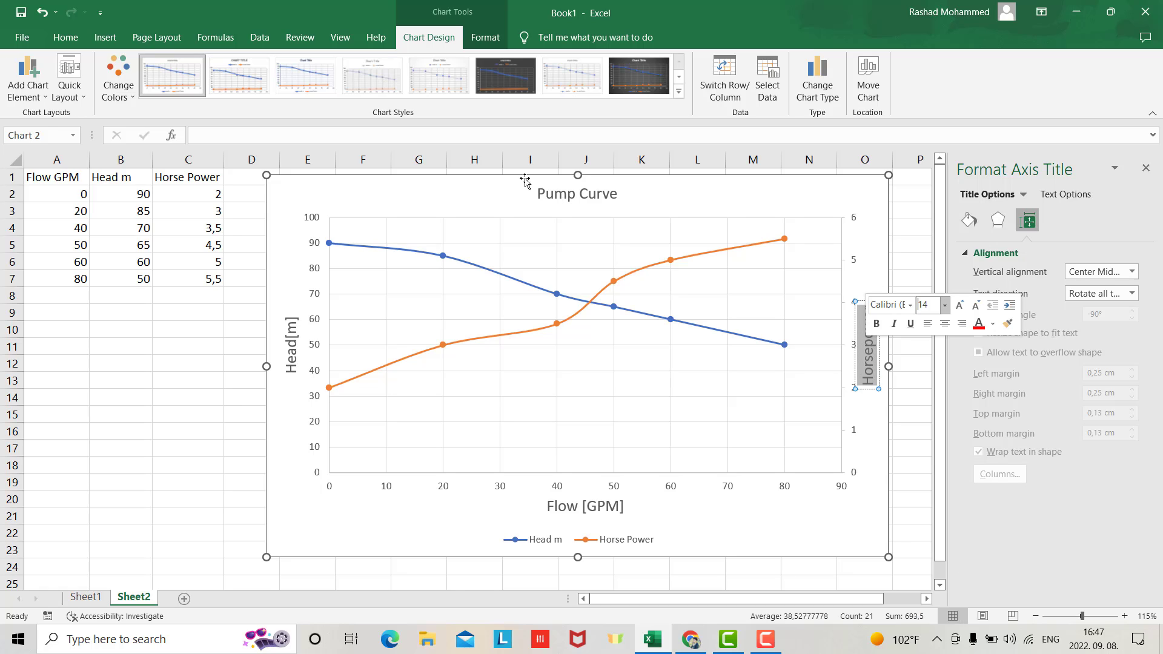
Enlarge the Pump Curve chart title's font size from the mini toolbar.
double_click(577, 193)
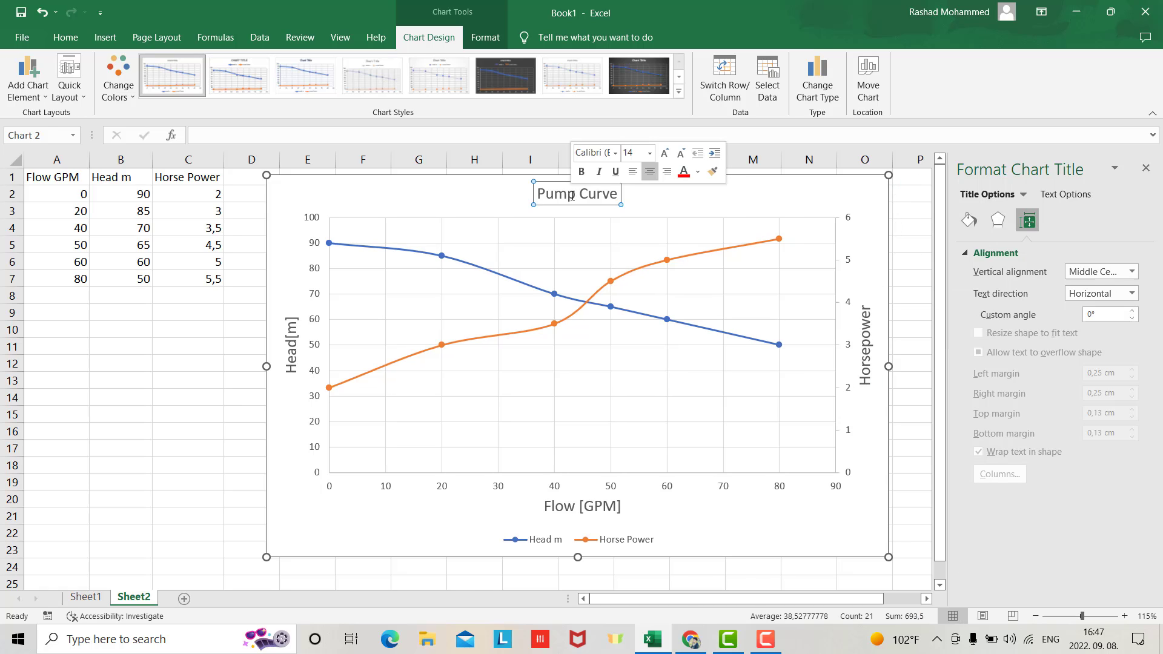
left_click(651, 153)
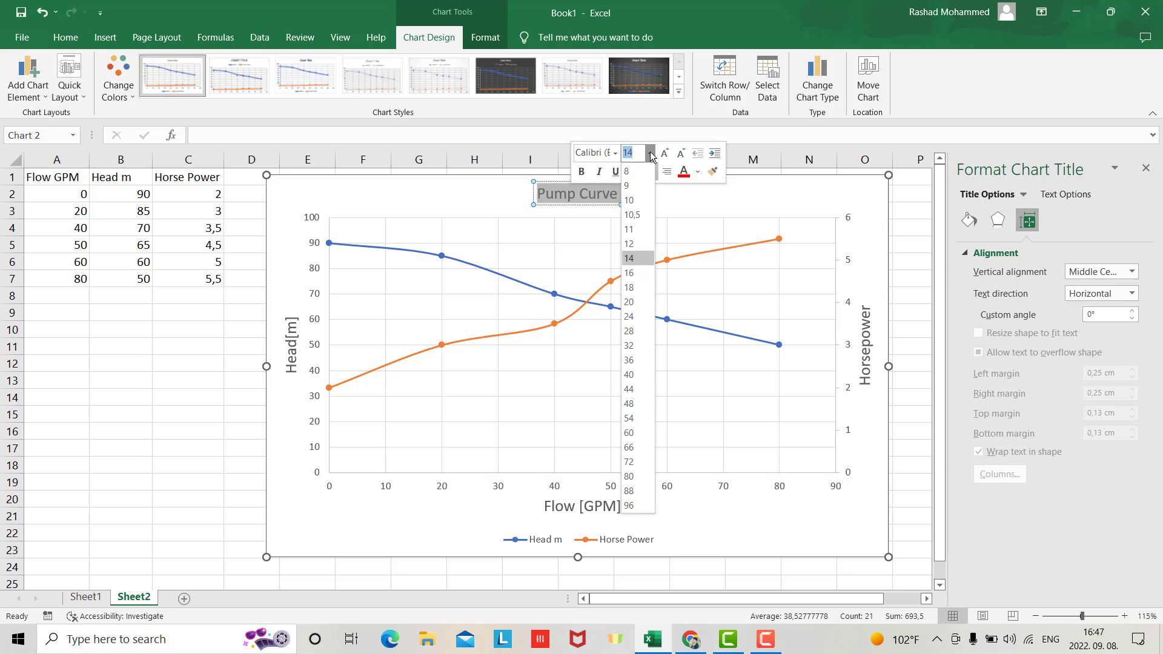
left_click(636, 296)
left_click(730, 211)
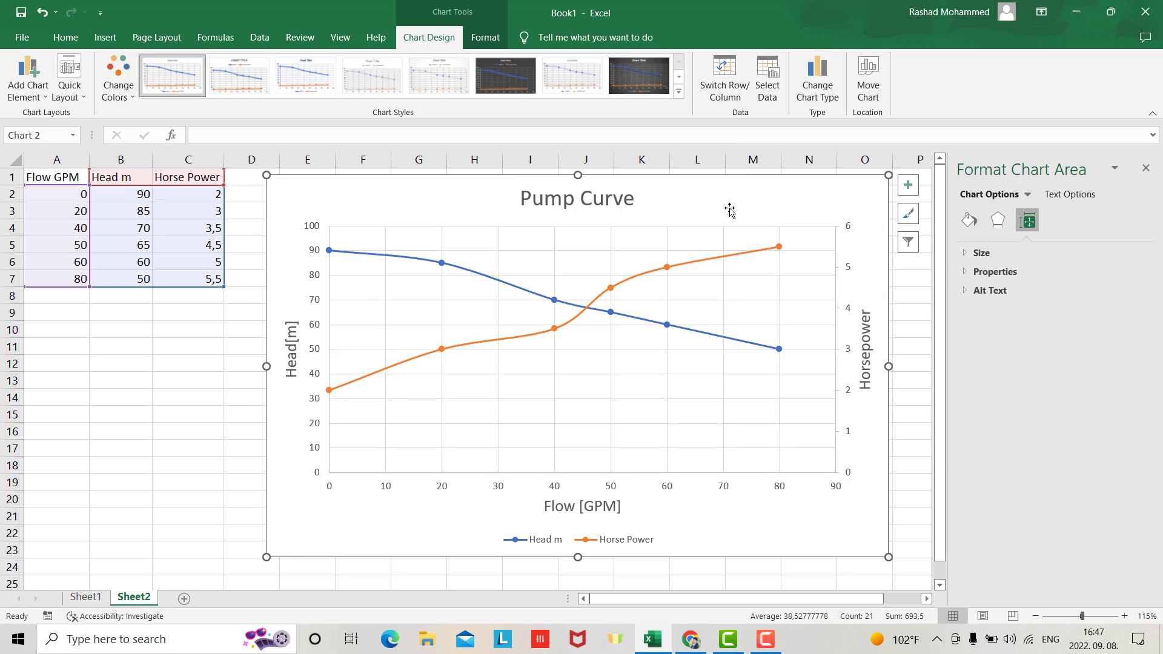
Format the Head axis major gridlines as solid dark grey at 1.5 pt width.
left_click(315, 326)
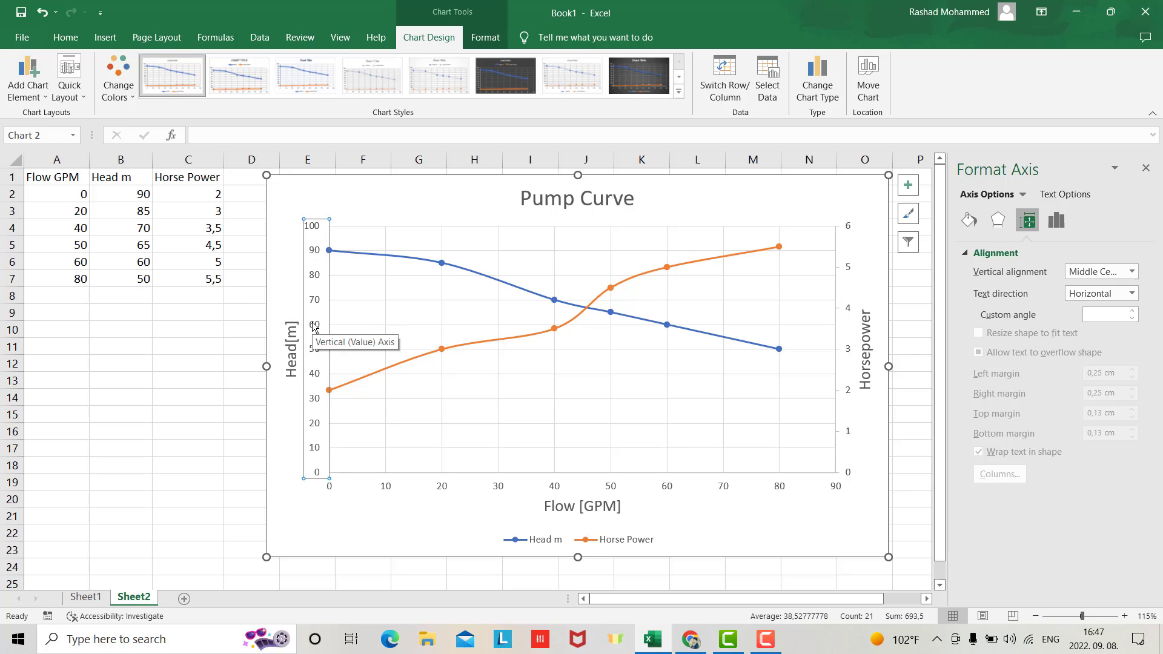
right_click(314, 328)
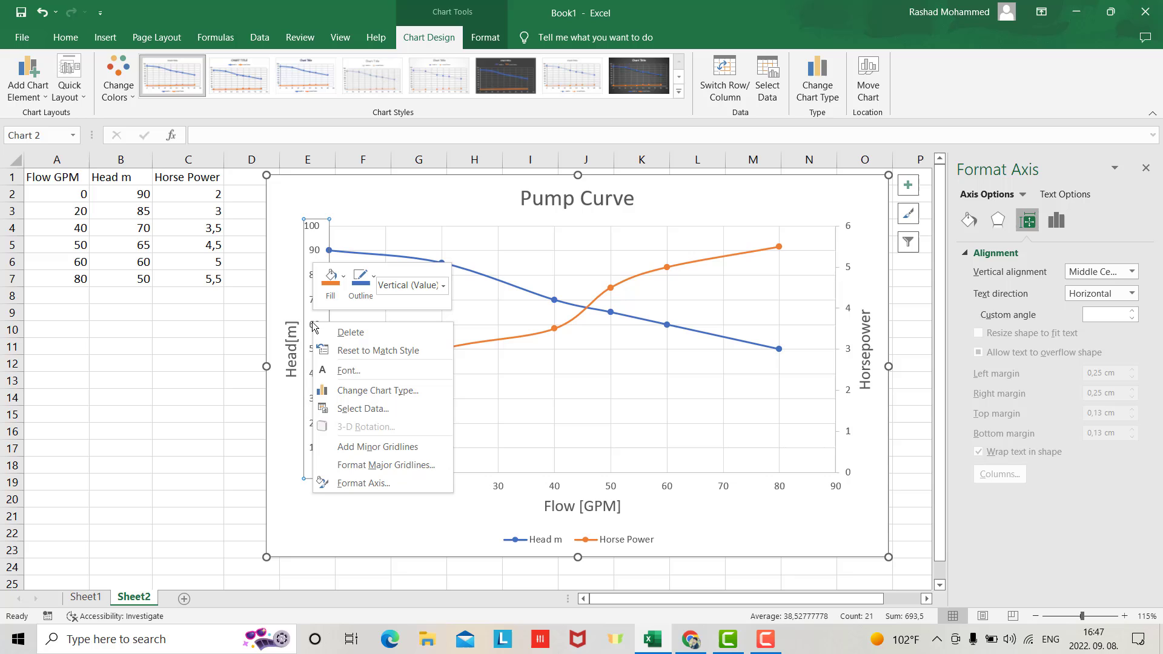
left_click(359, 466)
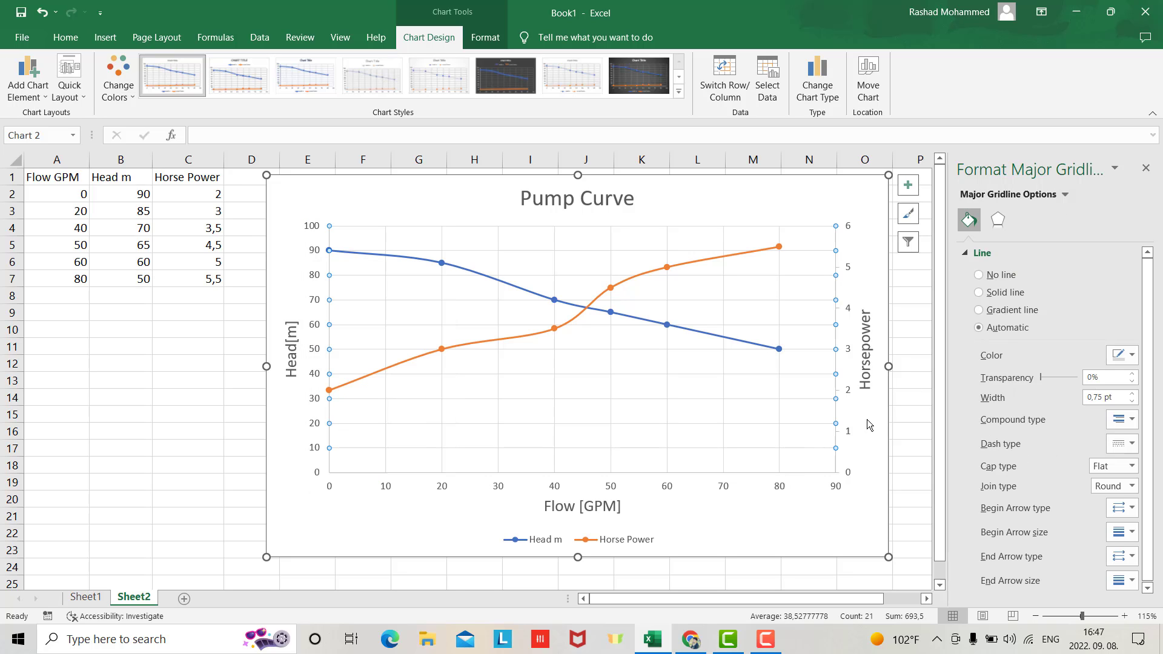
left_click(1133, 362)
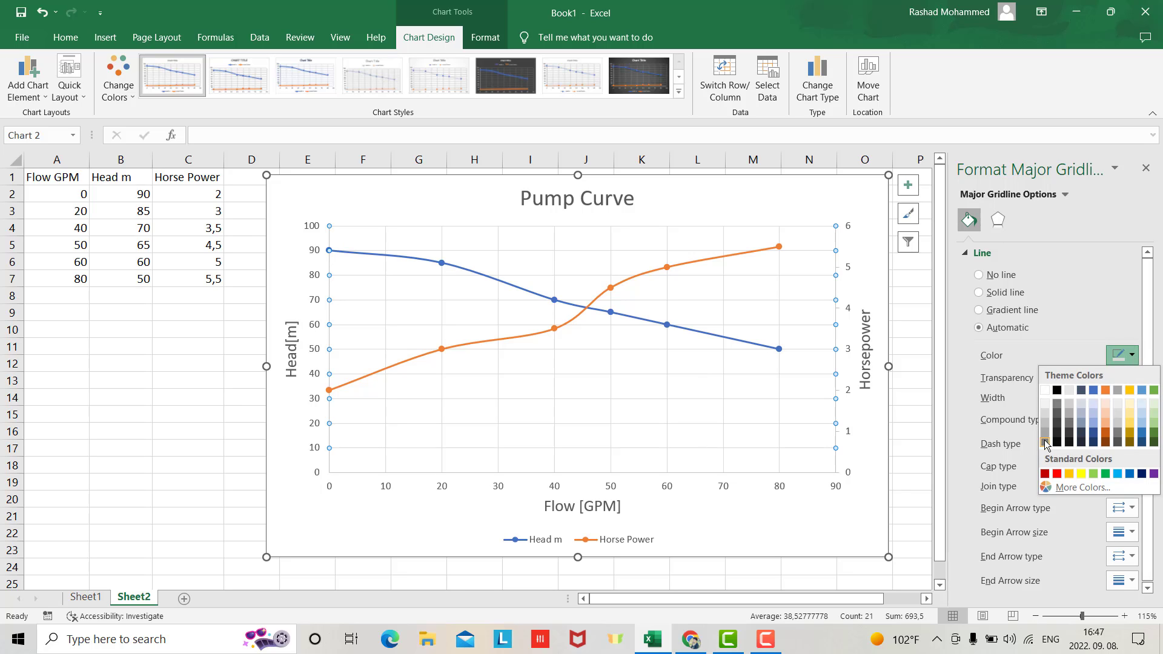
left_click(1045, 443)
left_click(1132, 395)
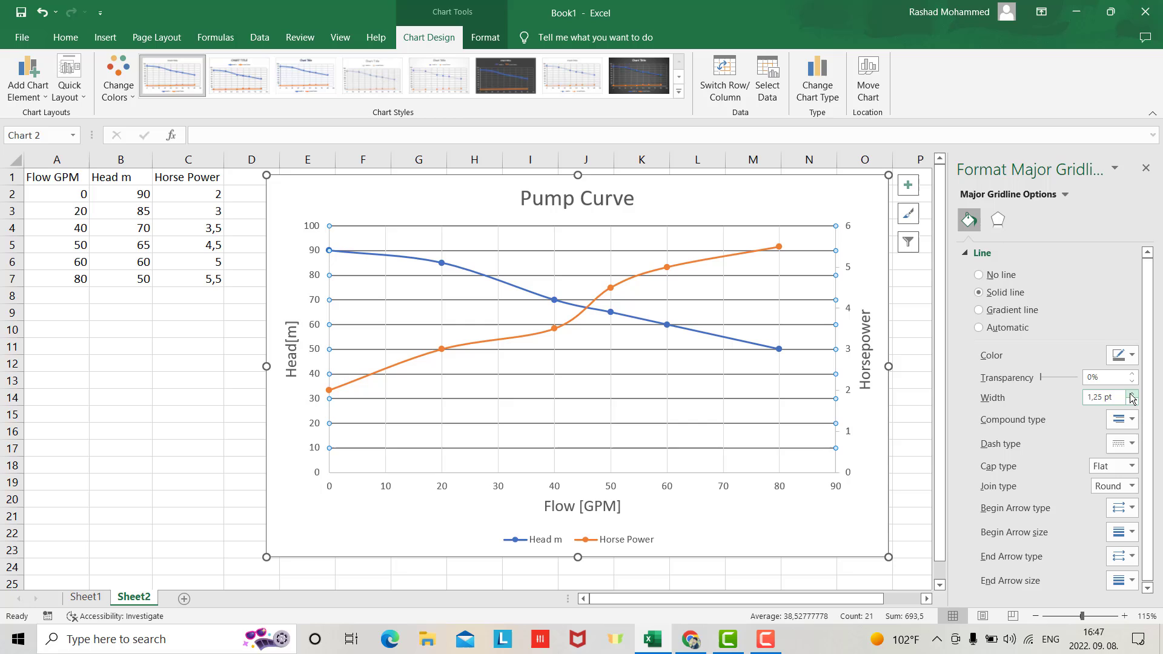
left_click(1132, 394)
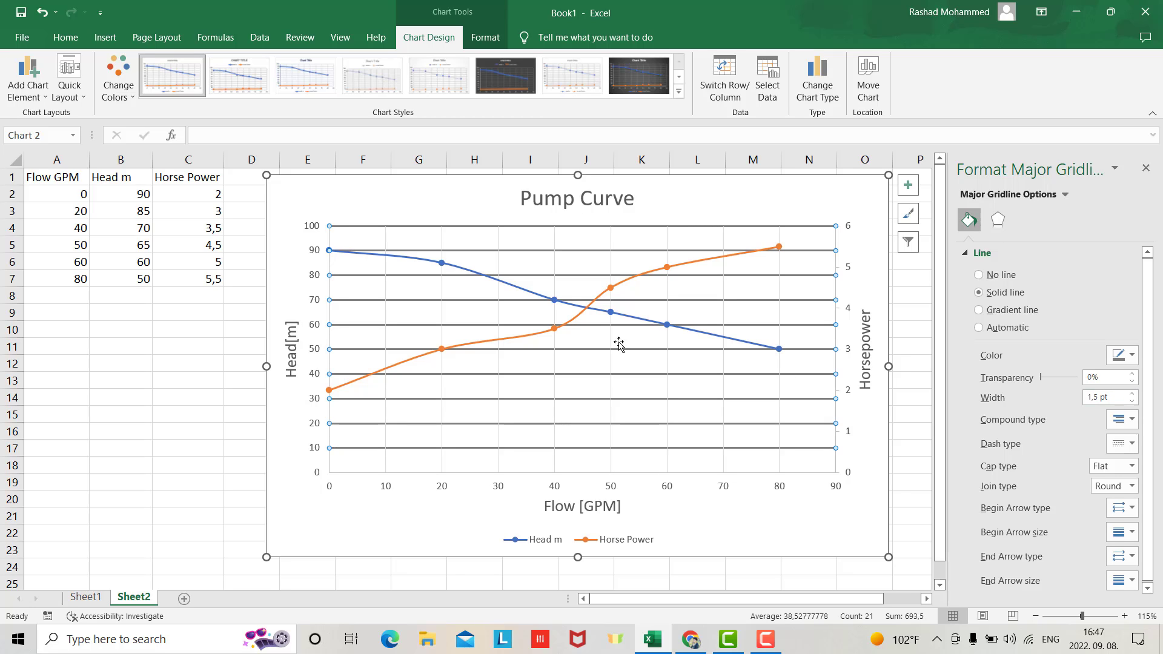
Set the Head axis major unit to 20 and minor unit to 5 in Format Axis.
left_click(315, 303)
right_click(315, 304)
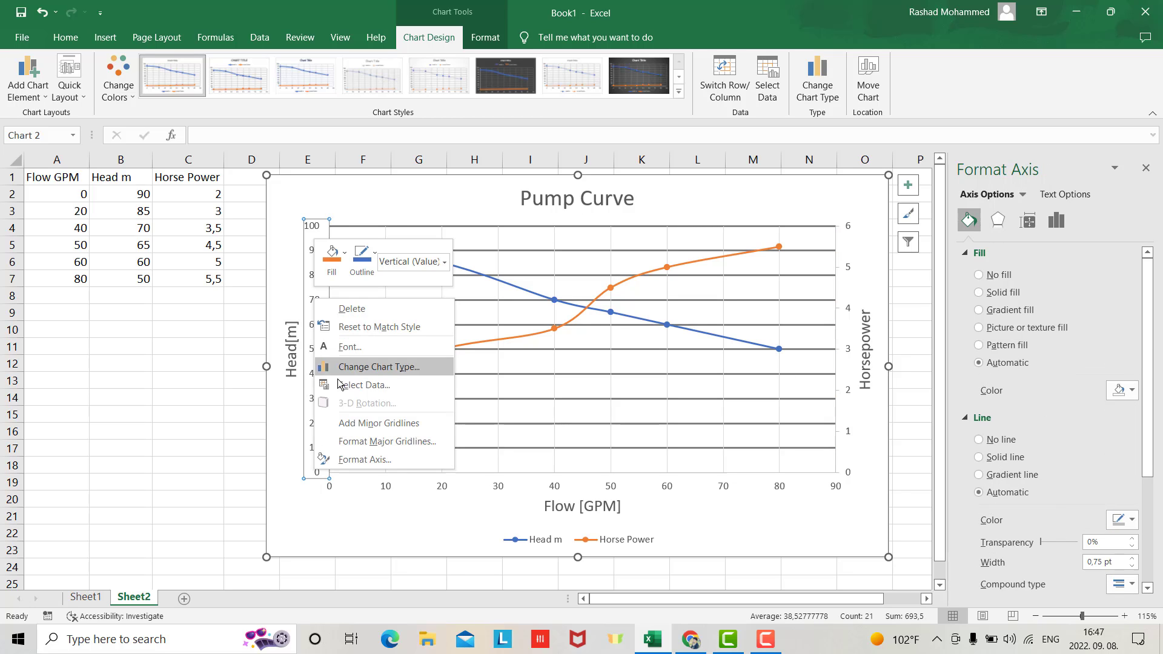
left_click(382, 460)
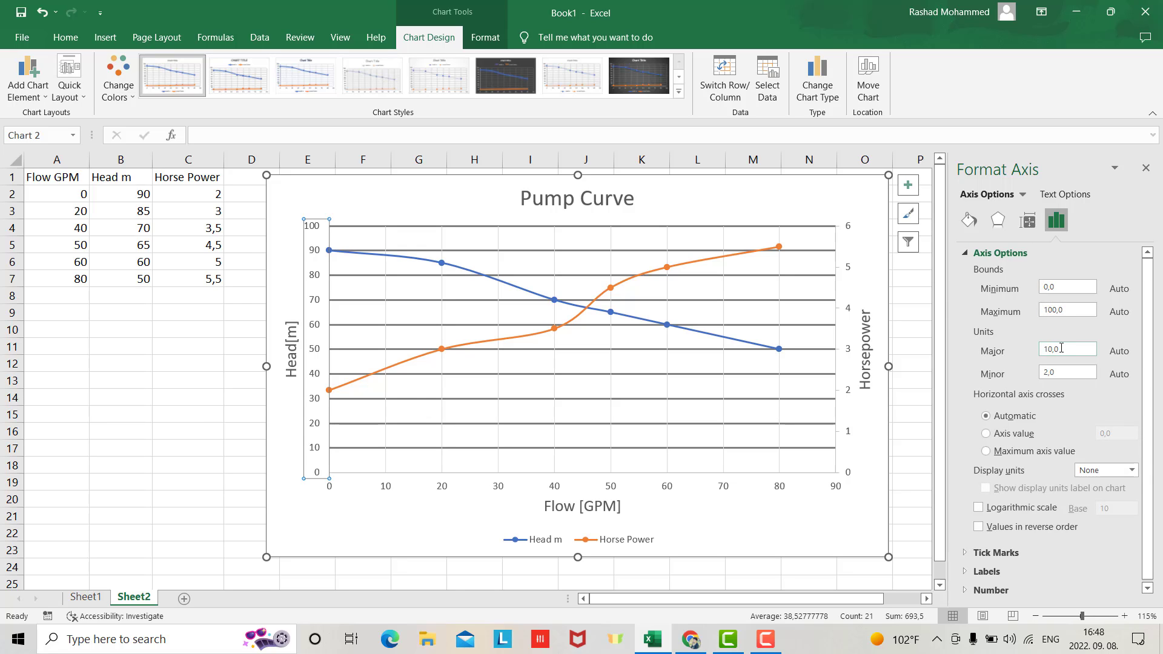
left_click_drag(1061, 348, 1042, 353)
type("20")
left_click(1059, 371)
left_click_drag(1060, 372, 1031, 371)
type("5")
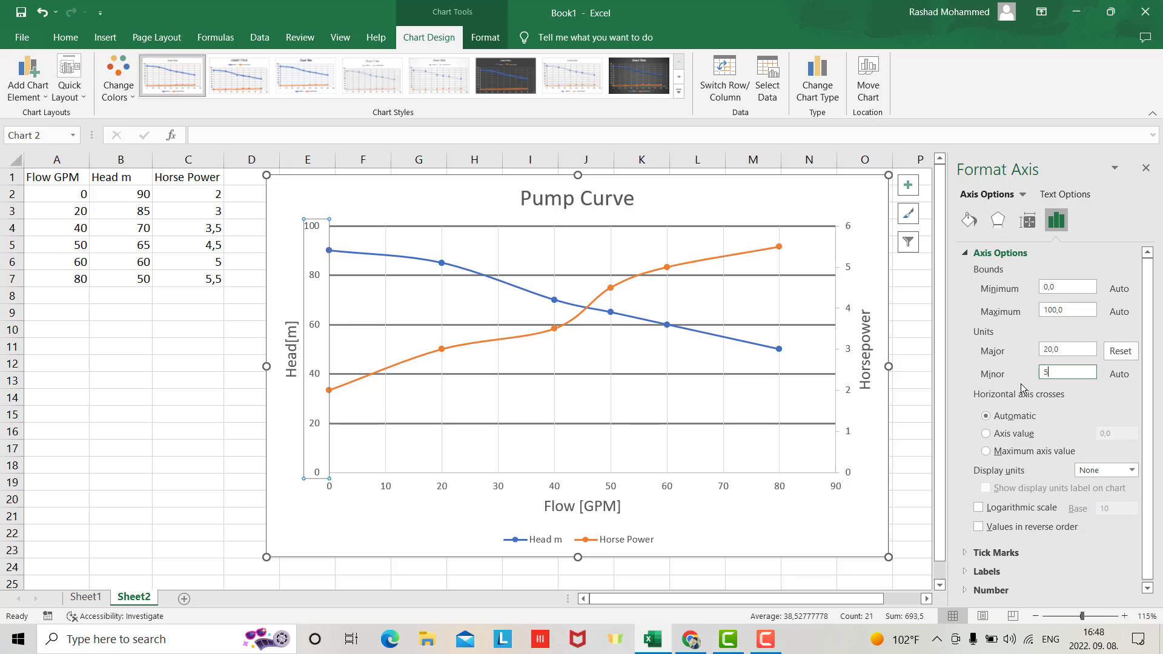
left_click(882, 433)
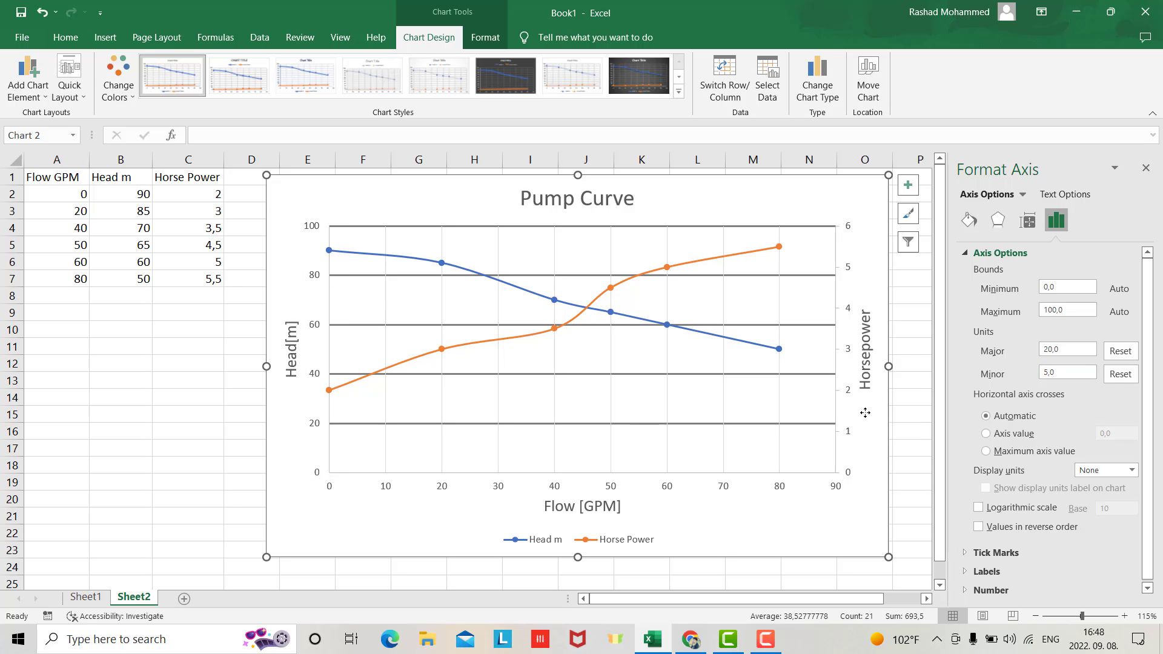
Add minor gridlines to the Head axis and colour them solid light grey.
left_click(318, 431)
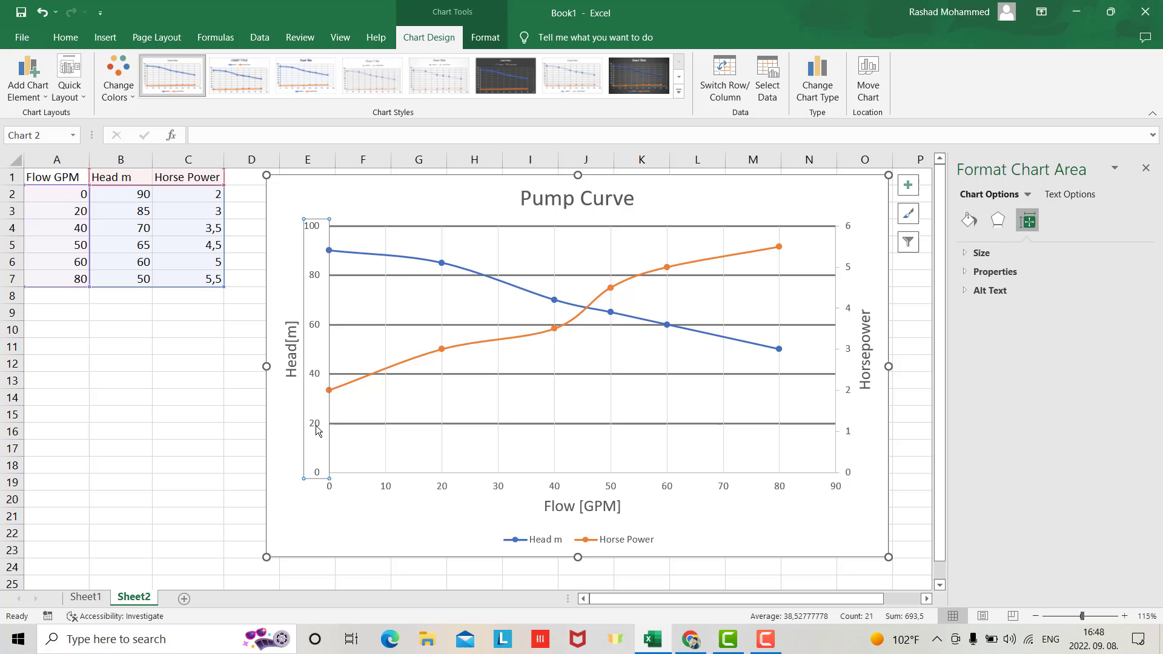
right_click(318, 431)
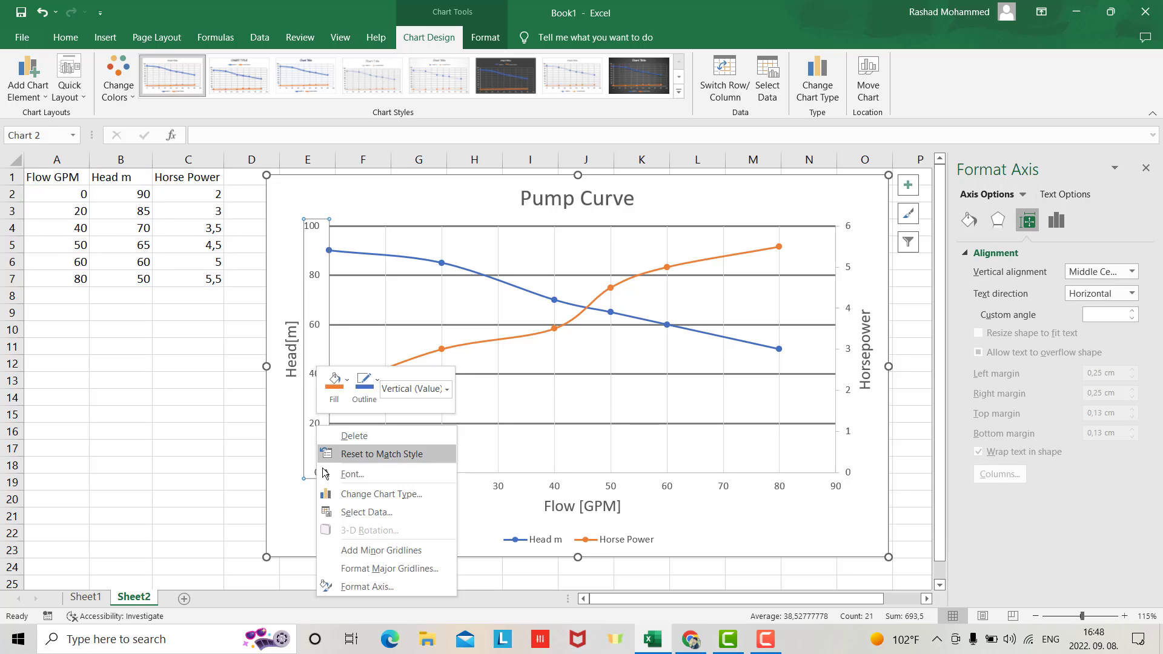
left_click(382, 548)
right_click(315, 377)
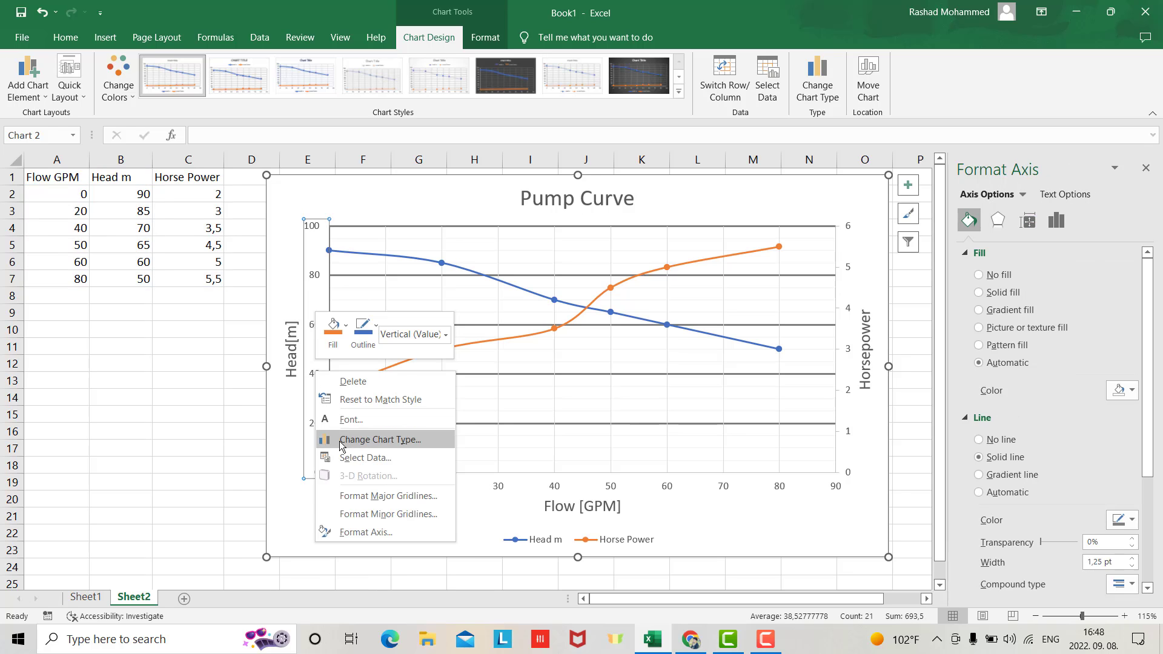
left_click(394, 515)
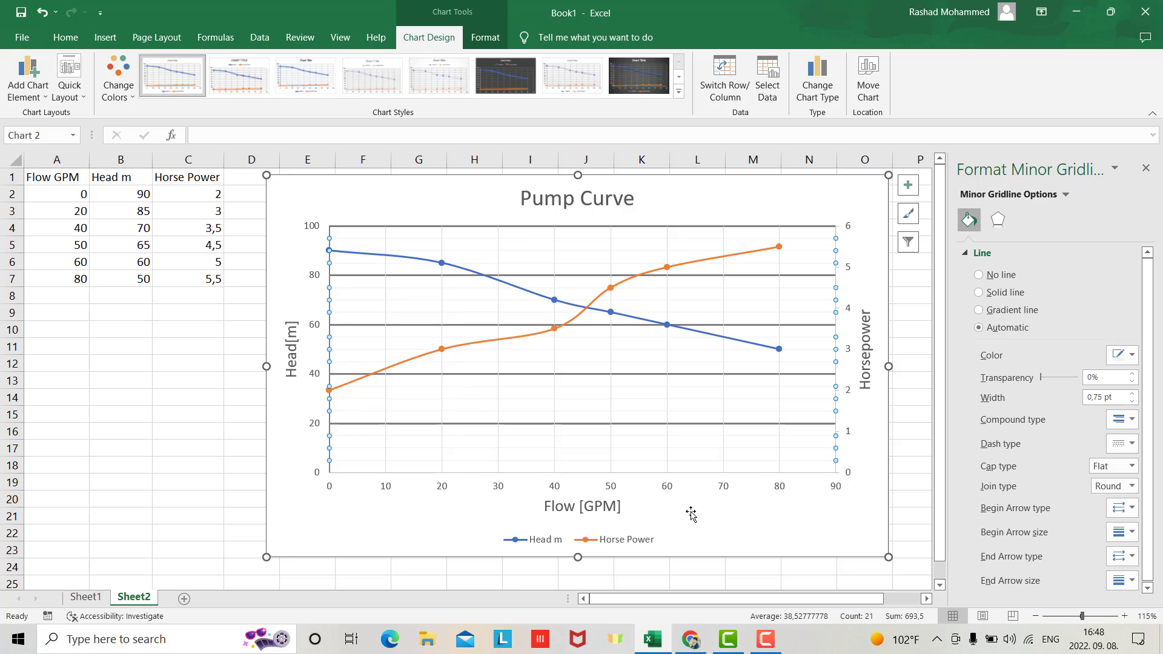
left_click(1131, 354)
left_click(1044, 443)
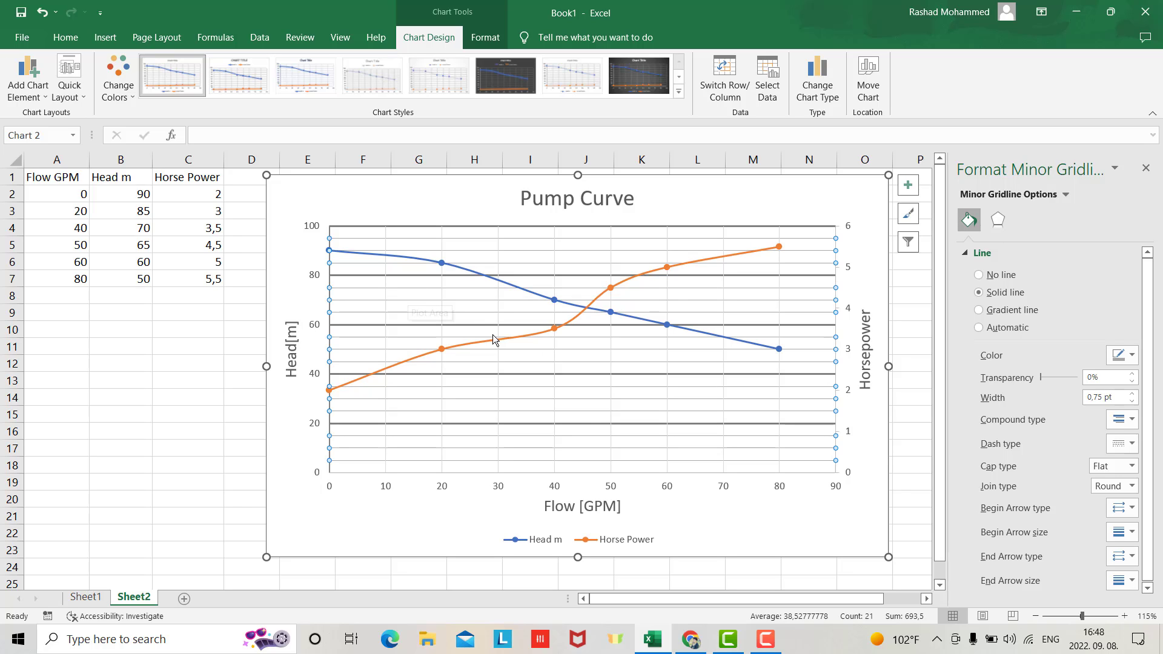
left_click(670, 491)
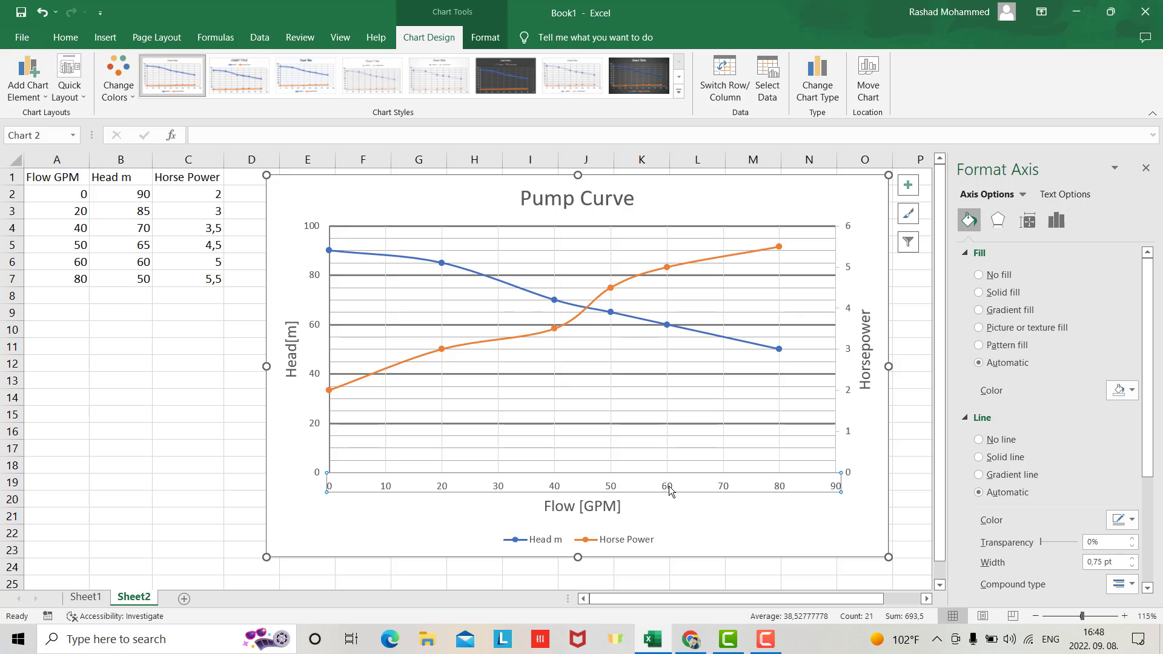
Format the Flow axis major gridlines as solid dark grey at 1.25 pt width.
right_click(670, 491)
left_click(715, 459)
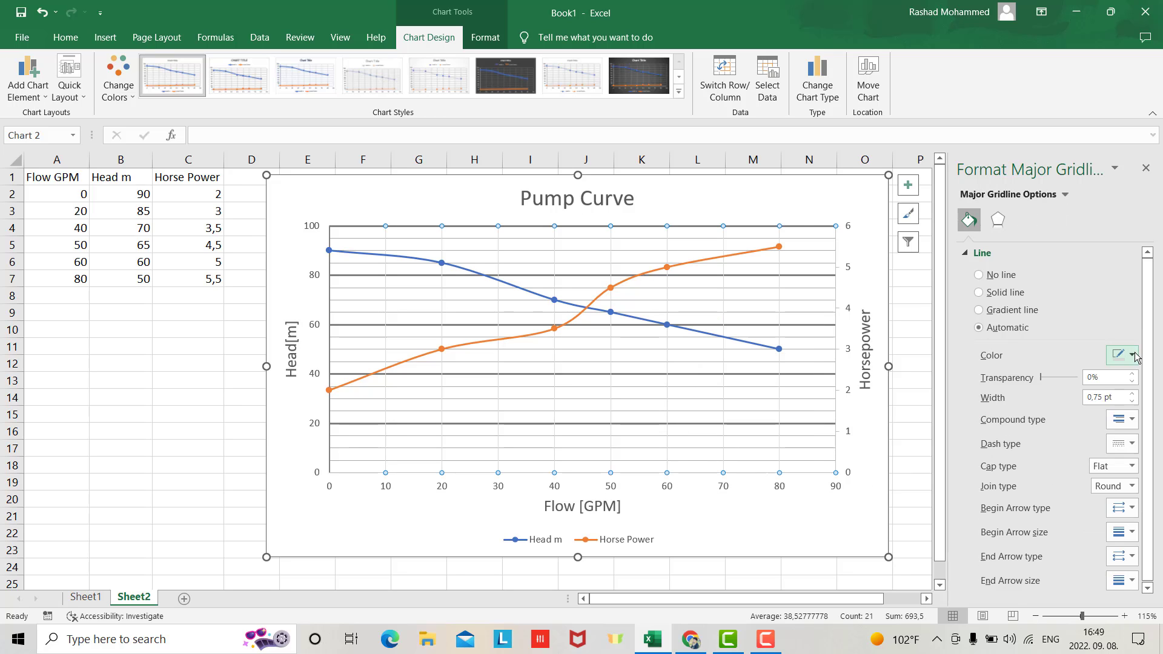
left_click(1123, 355)
left_click(1044, 443)
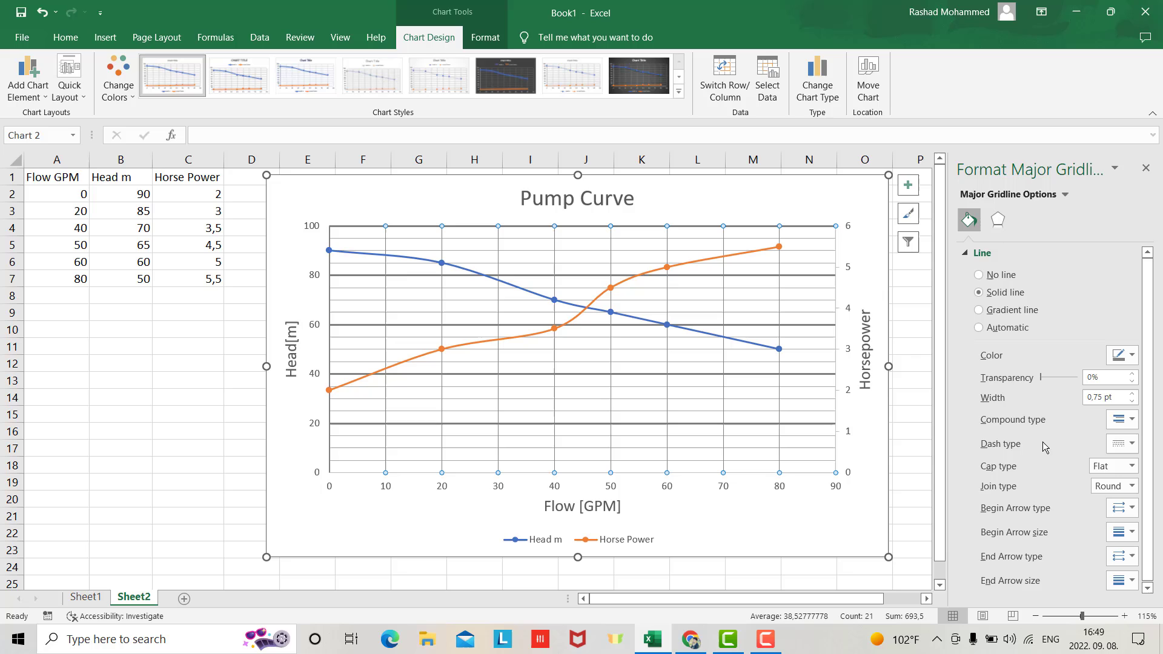
left_click(1132, 395)
left_click(1132, 395)
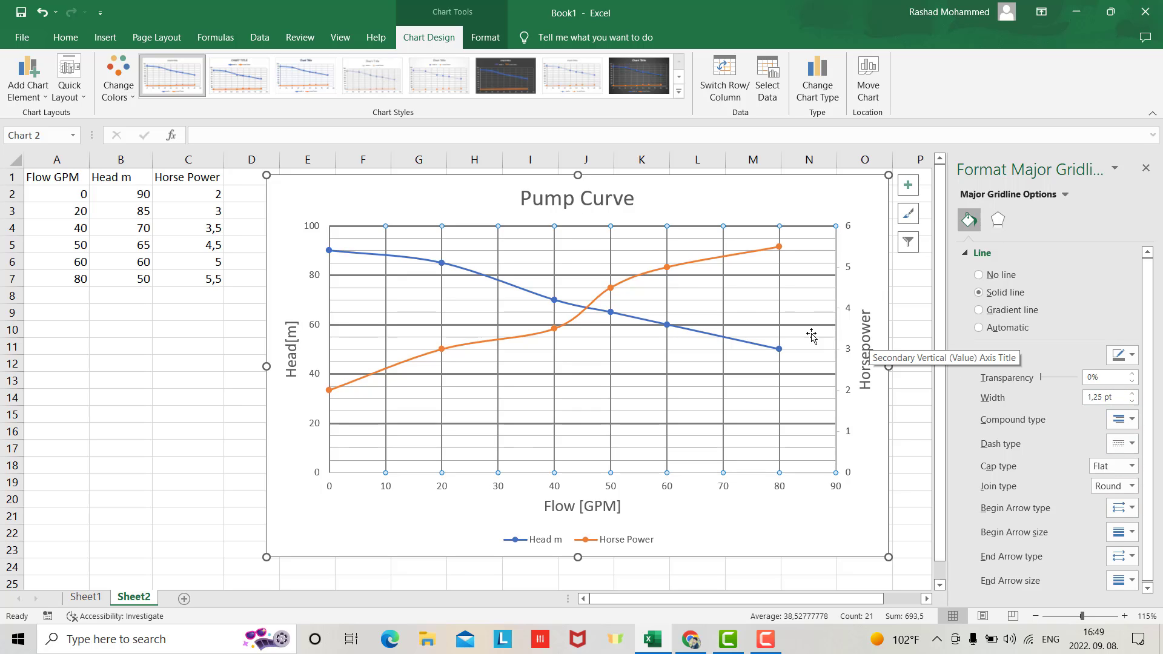
Give the Pump Curve chart title a light green fill and red border.
left_click(593, 195)
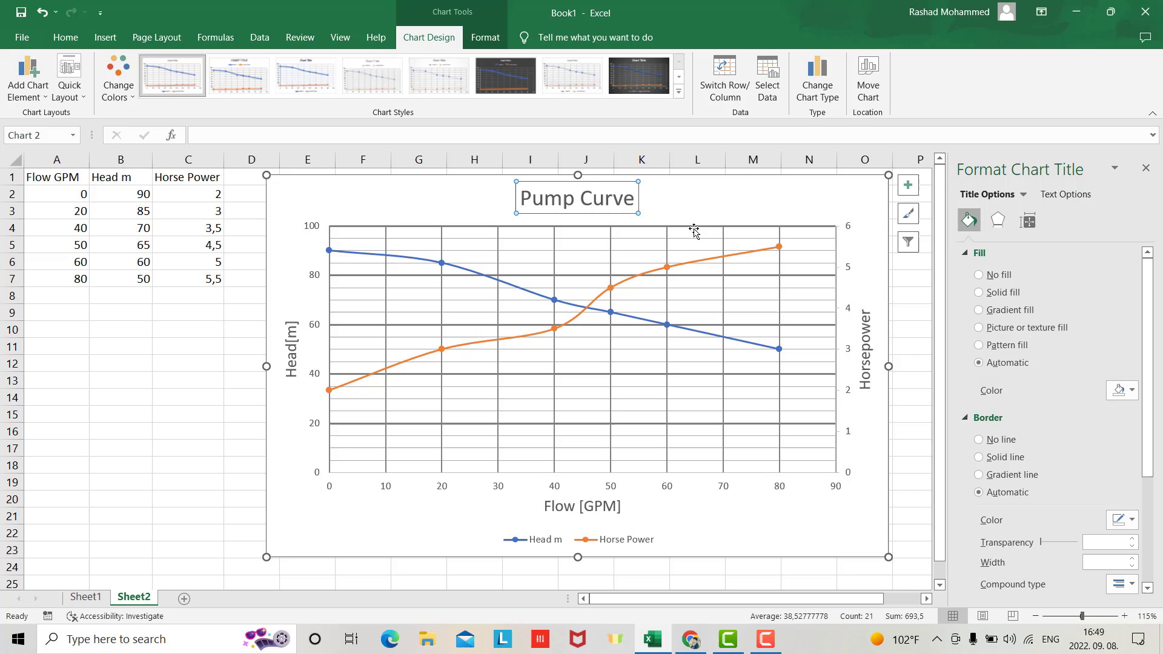
left_click(1131, 396)
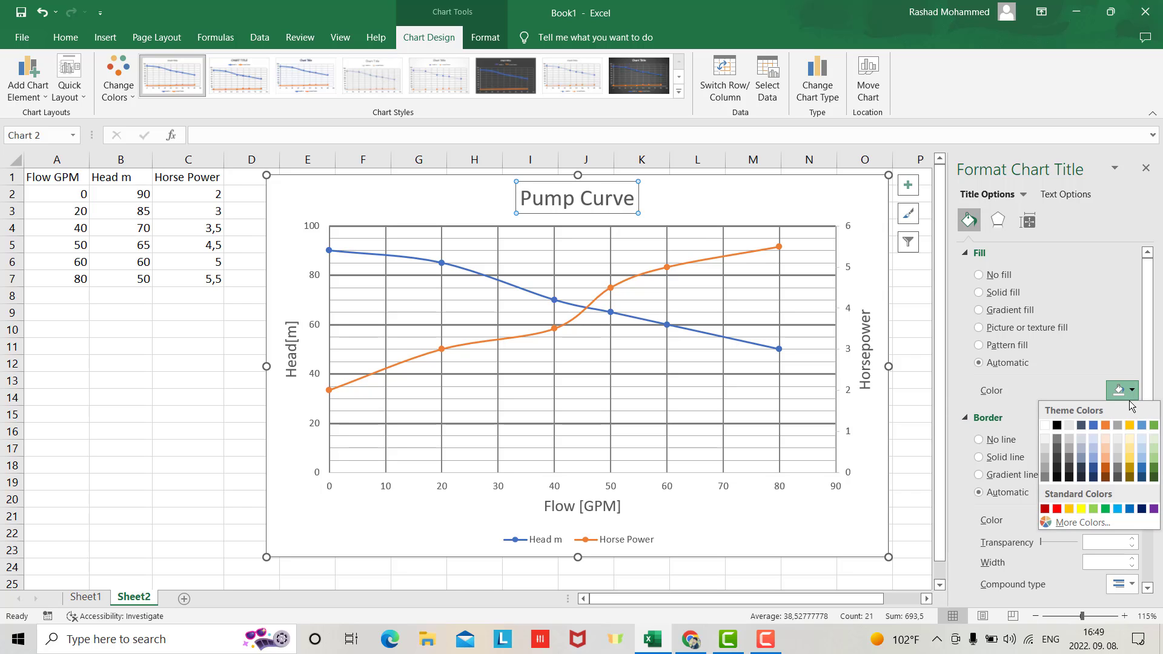
left_click(1153, 438)
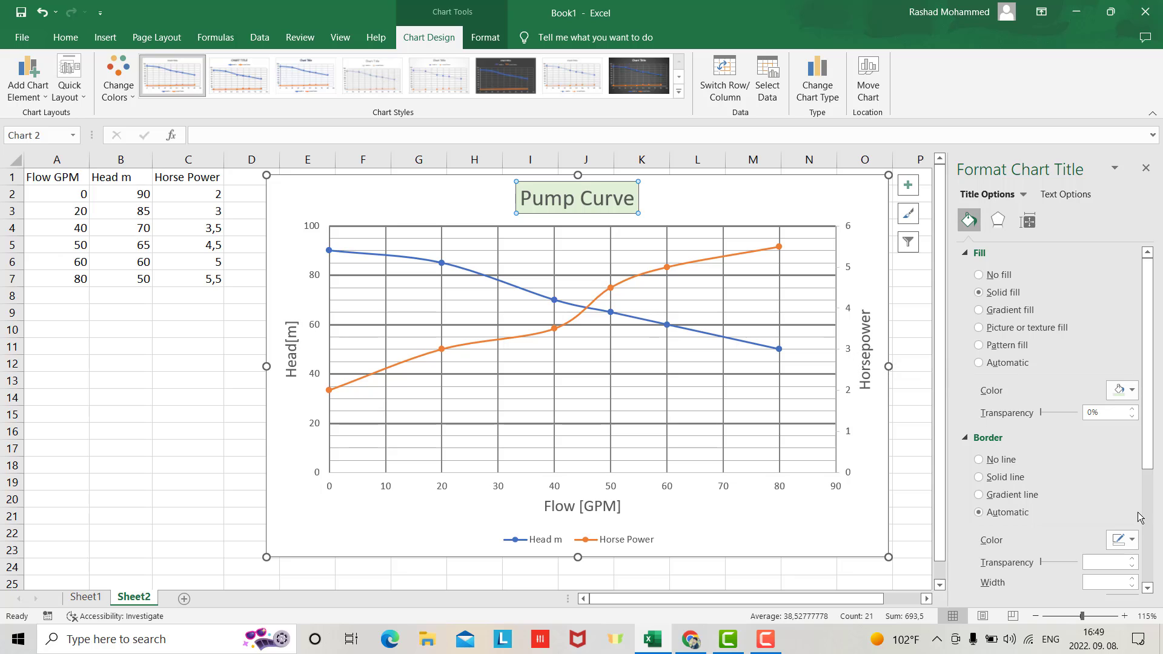
left_click(1132, 540)
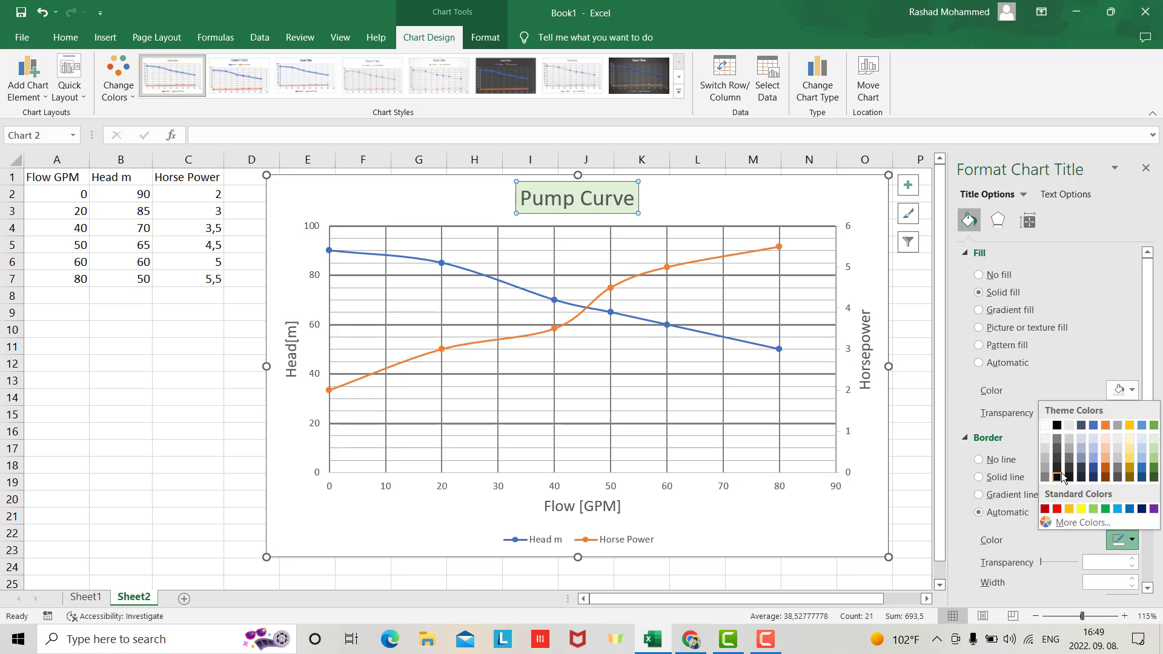
left_click(1057, 507)
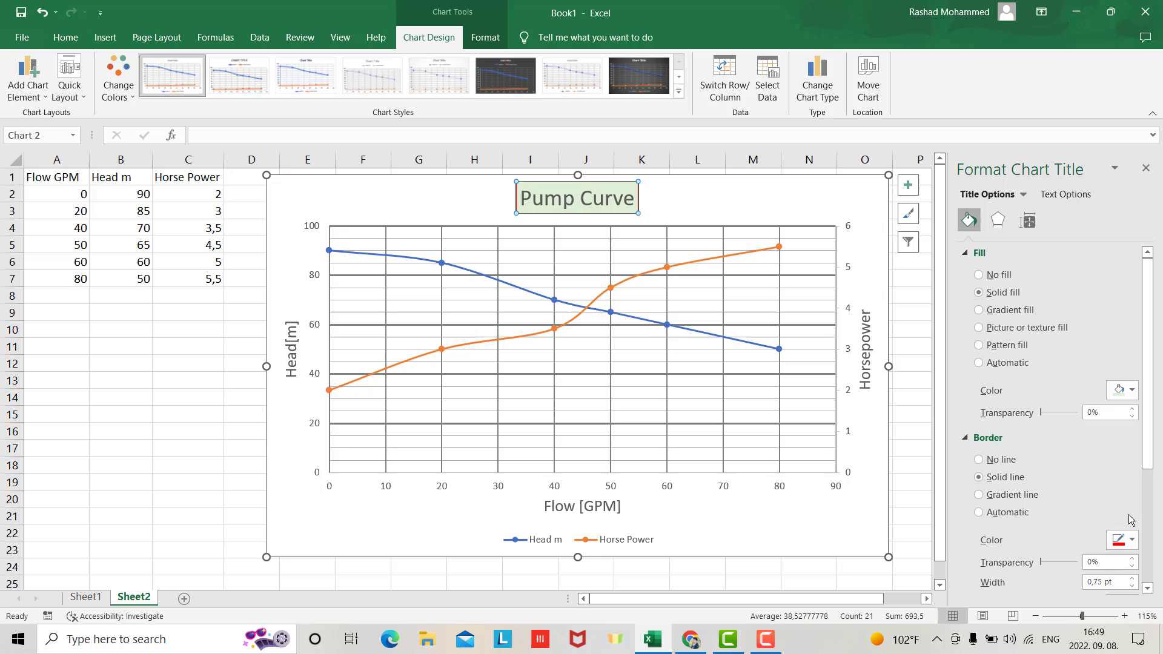
Apply the light green fill and red border to the Horsepower title, then repeat it on Flow [GPM] with F4.
left_click(867, 353)
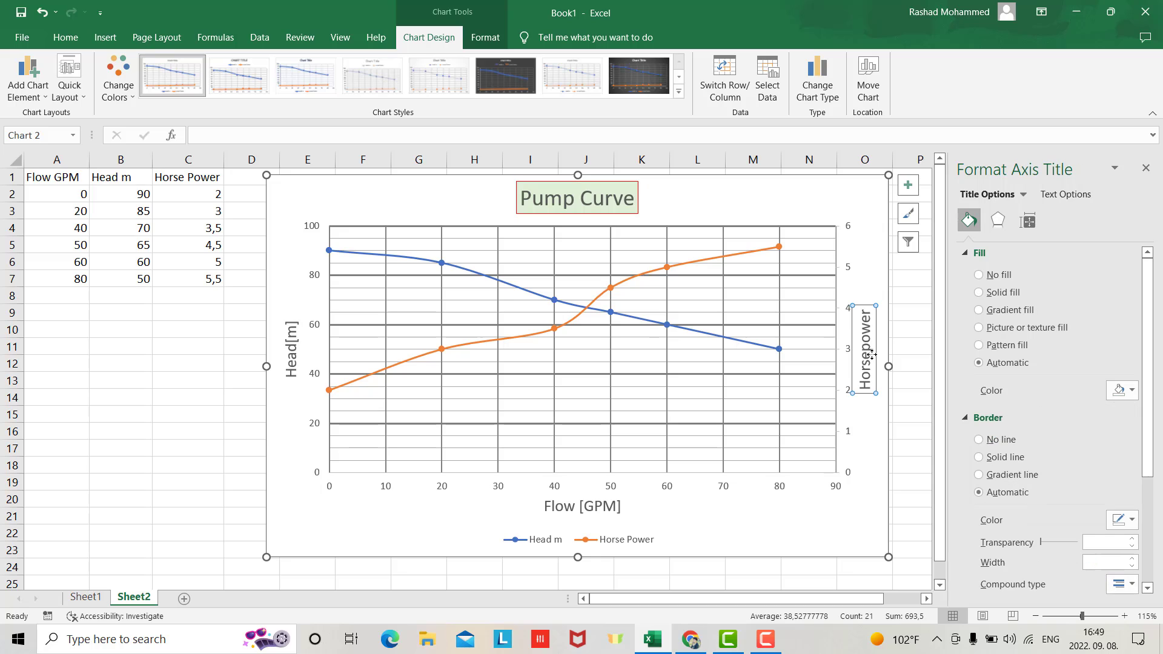
left_click(1132, 391)
left_click(1153, 440)
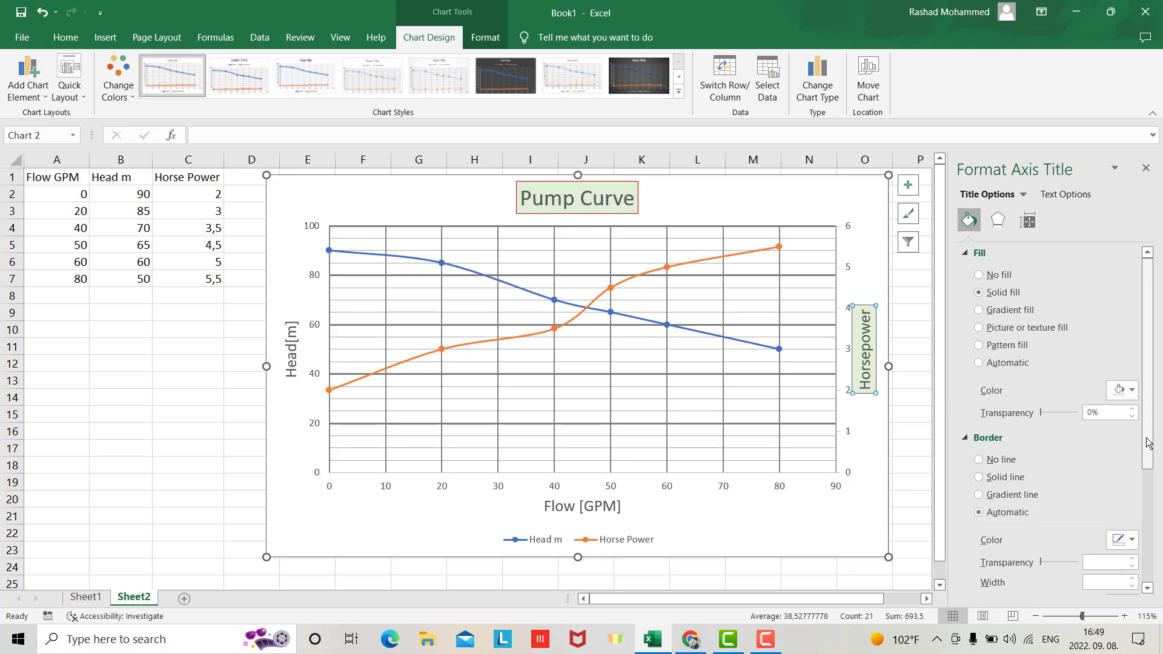
left_click(1127, 540)
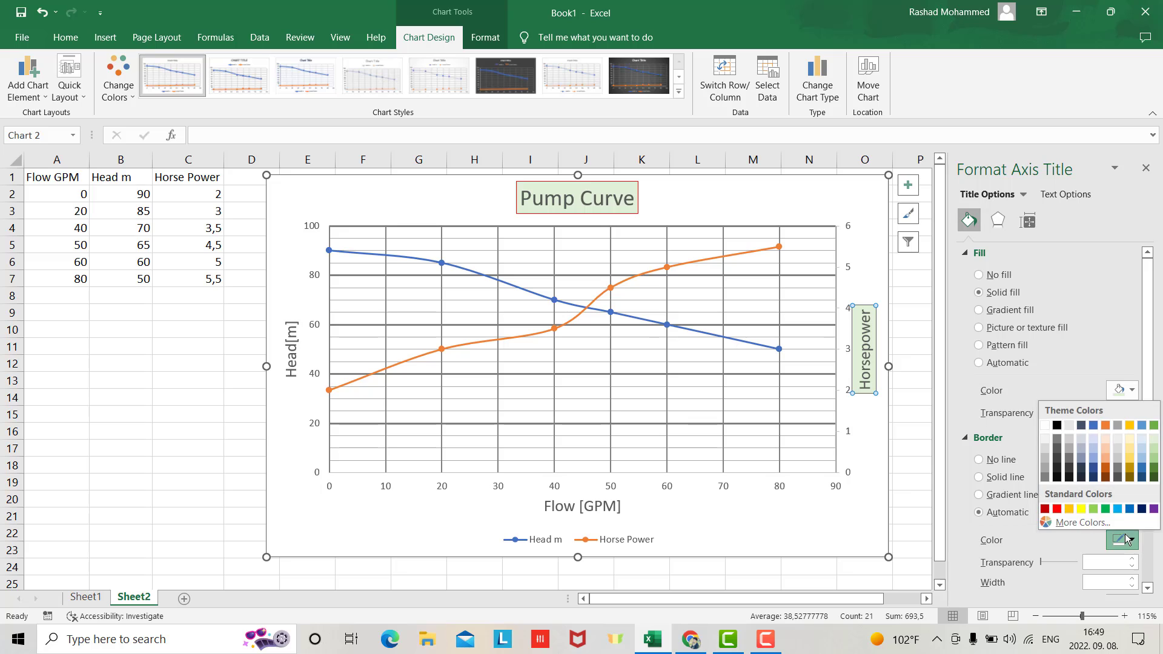
left_click(1058, 509)
key("F4")
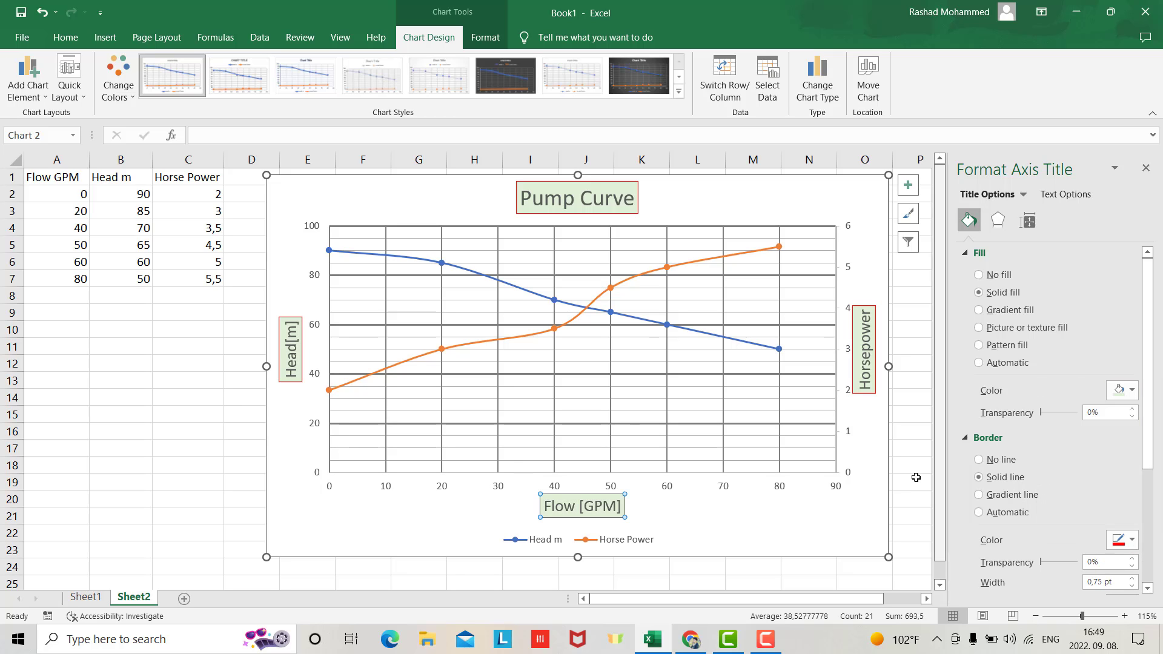
Colour the Horse Power series line red.
left_click(627, 285)
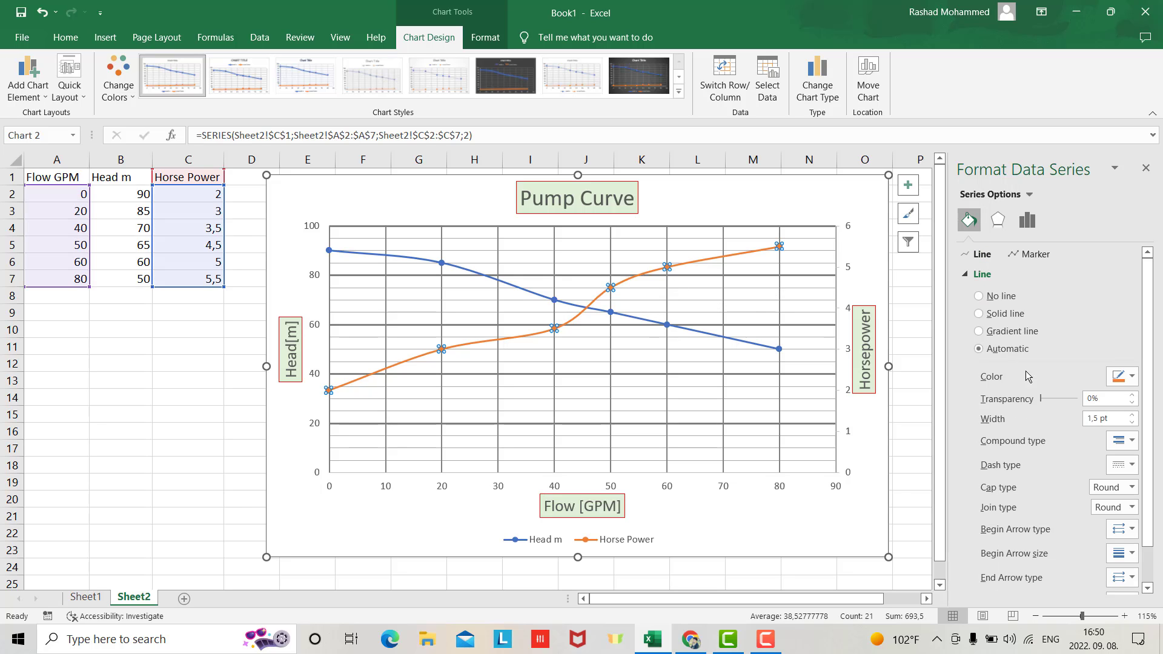
left_click(1131, 376)
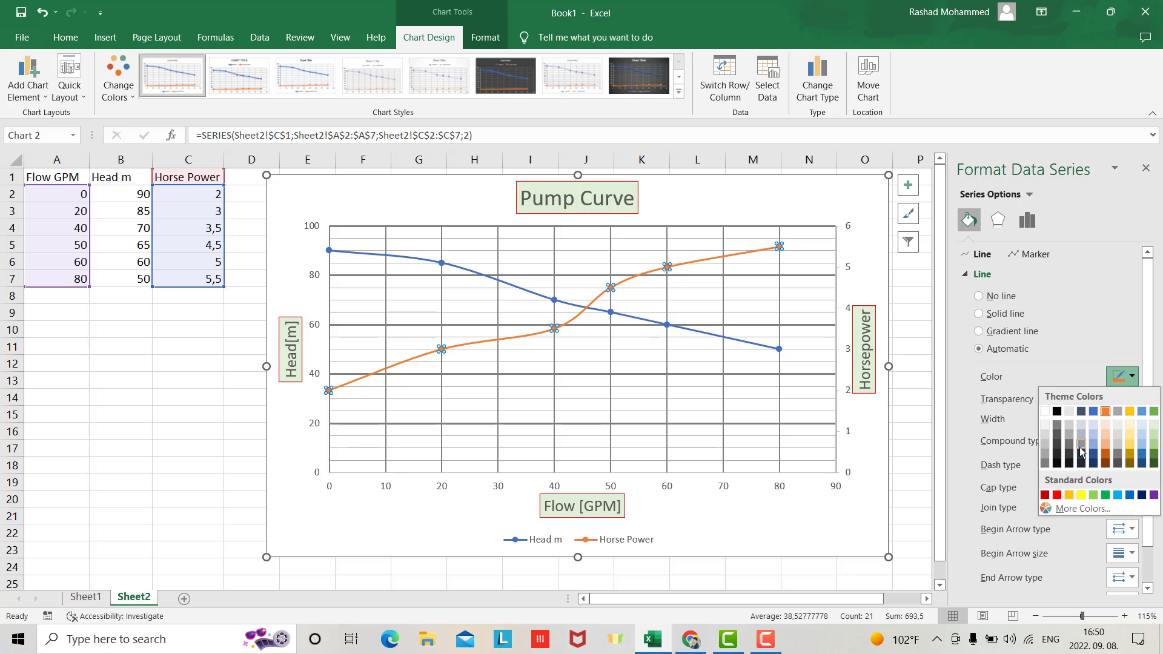
left_click(1057, 495)
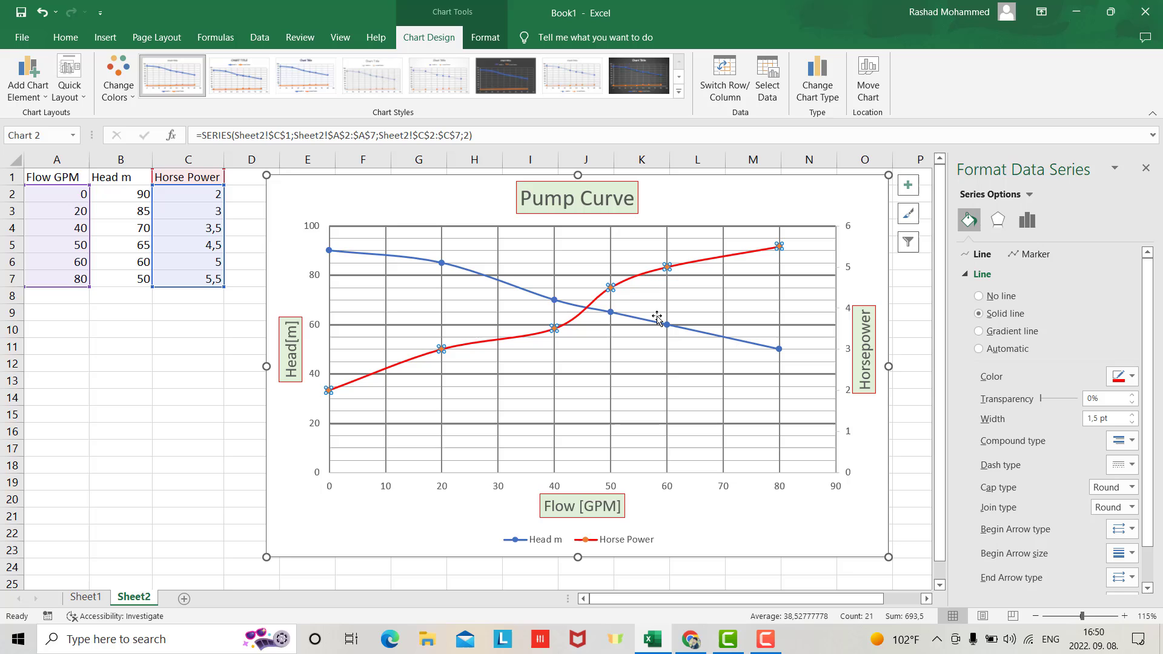
Give Horse Power built-in square markers, size 7, filled black; then select the Head m series.
left_click(1035, 255)
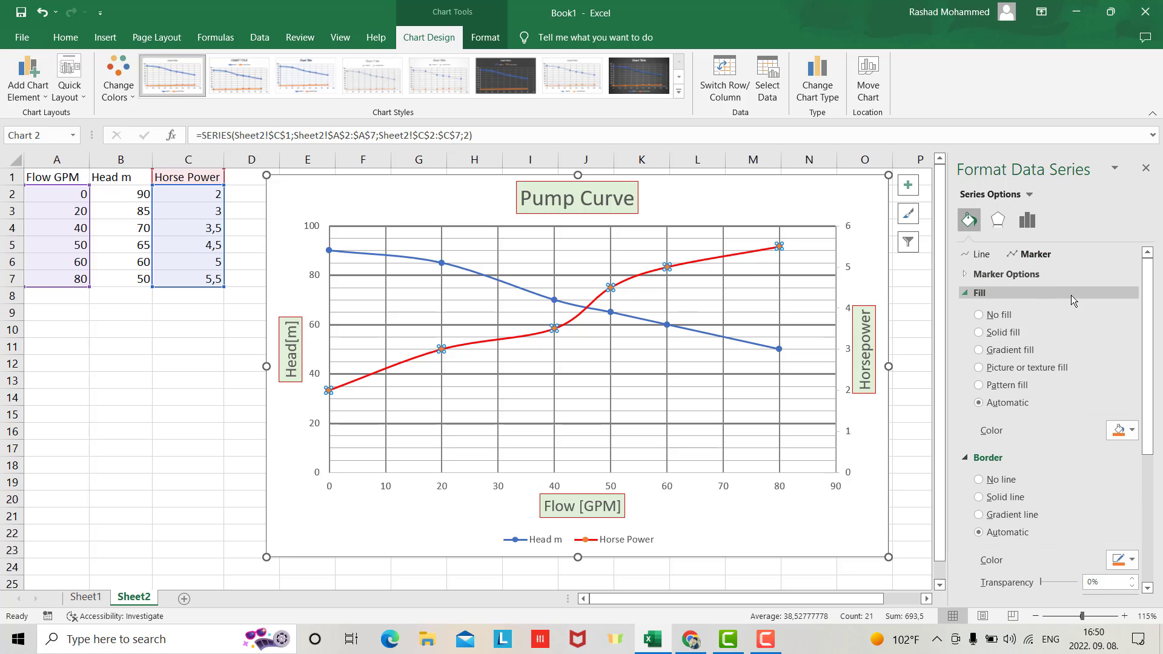
left_click(977, 273)
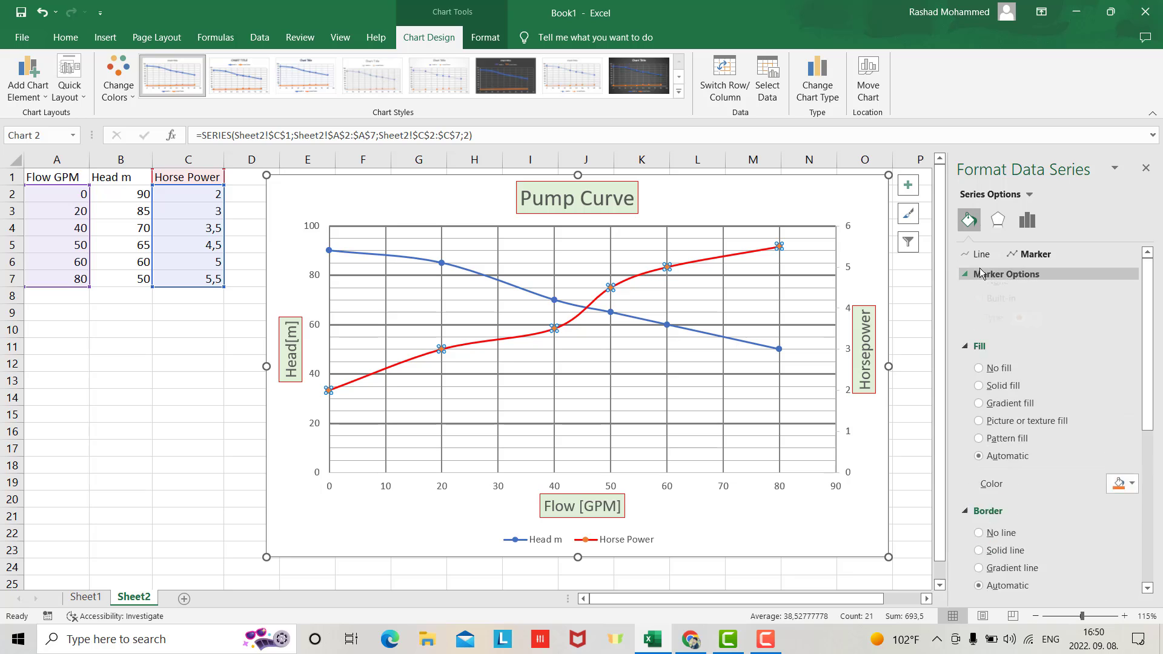
left_click(1004, 332)
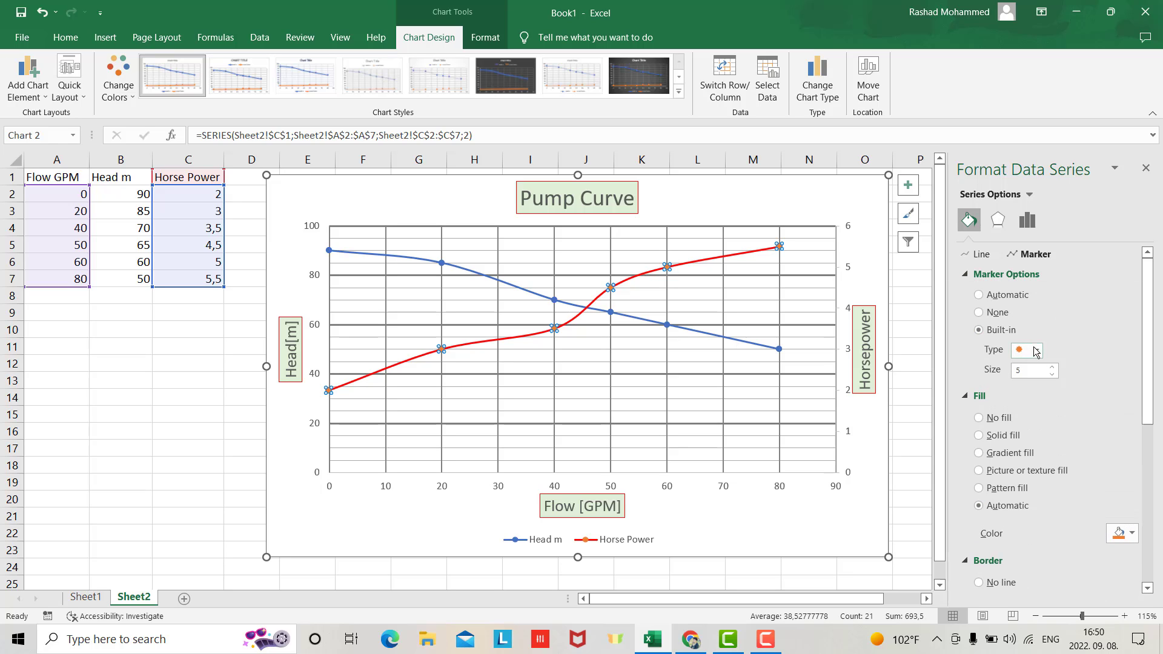
left_click(1037, 348)
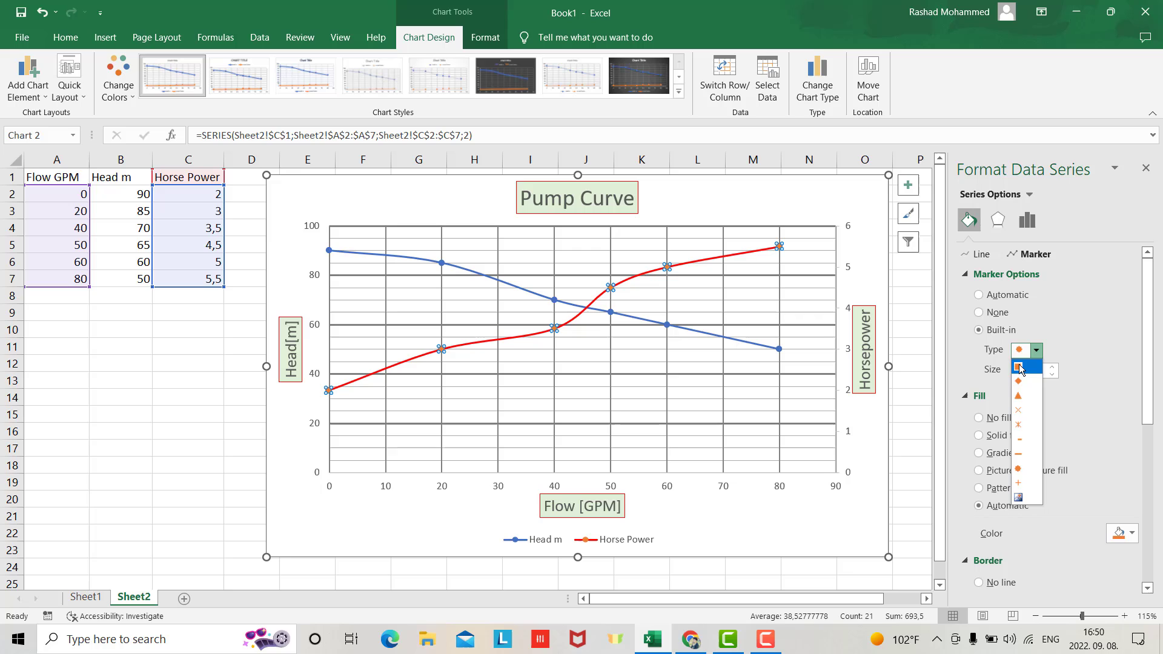
left_click(1020, 368)
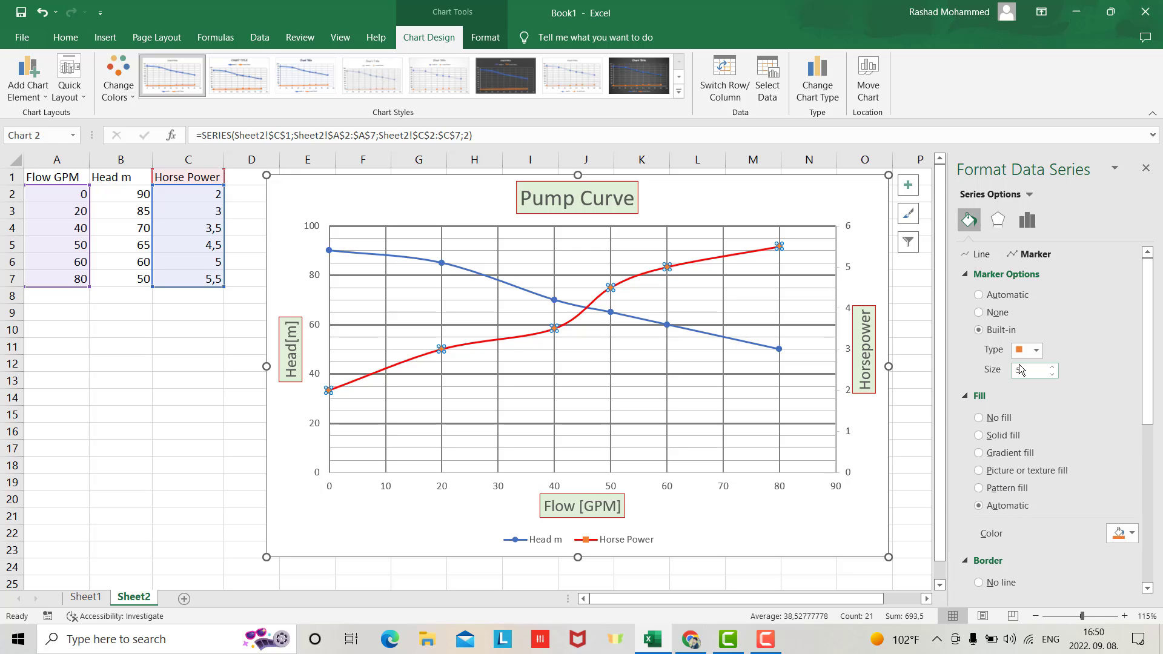
left_click(1052, 367)
left_click(1051, 367)
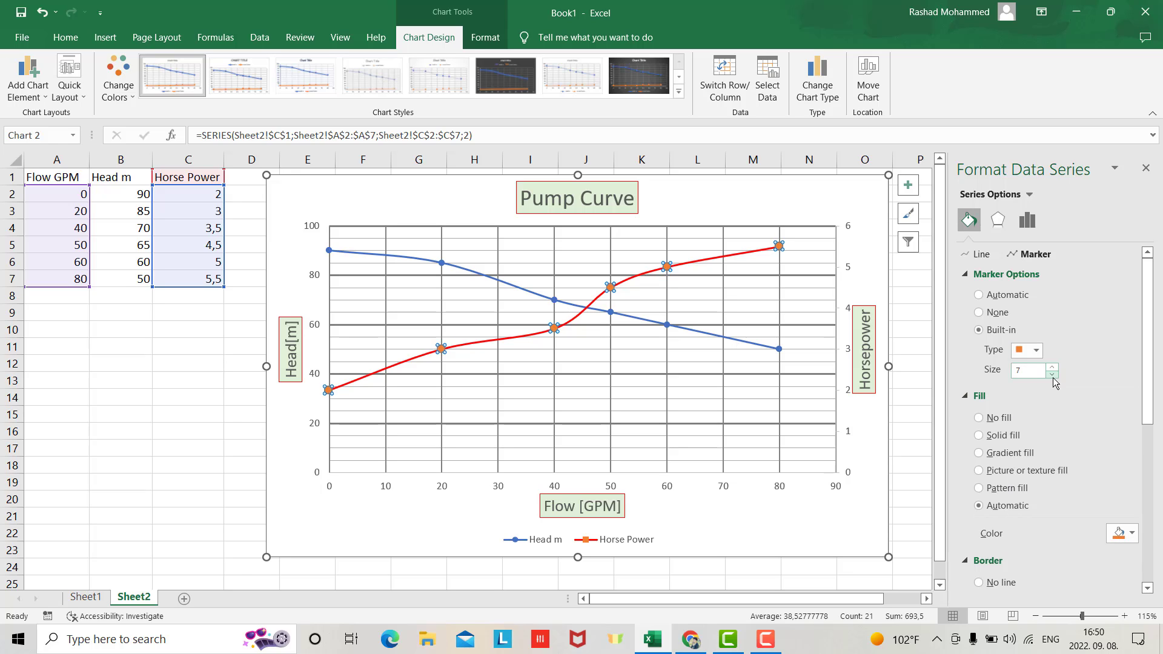
left_click(1132, 534)
left_click(1057, 419)
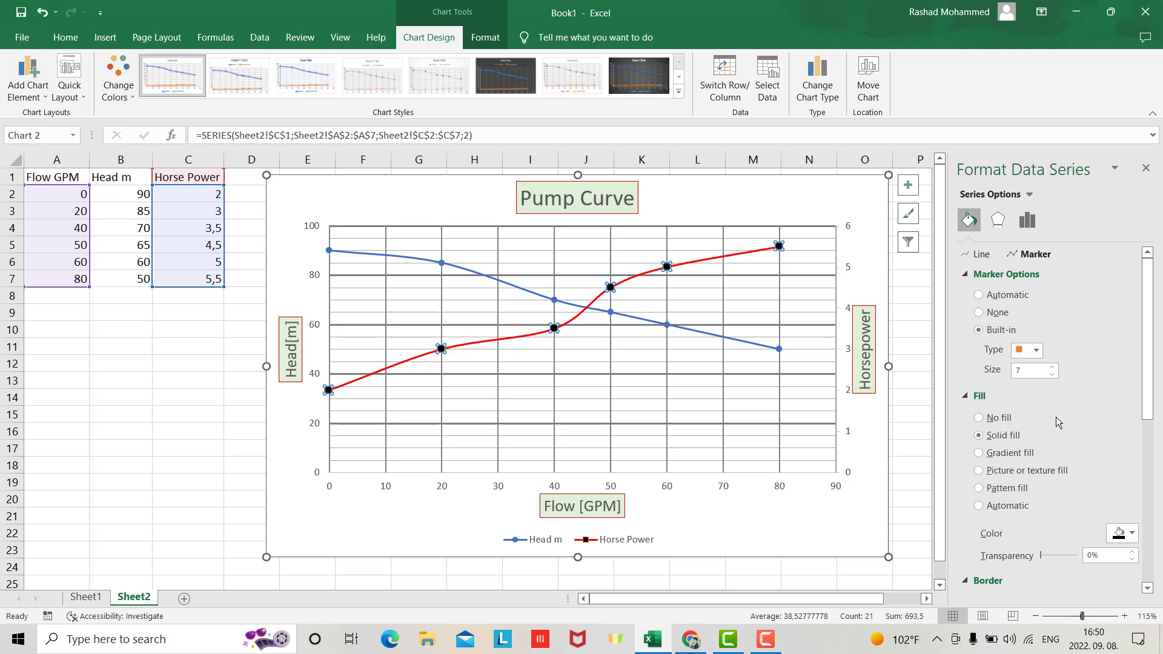
left_click(718, 338)
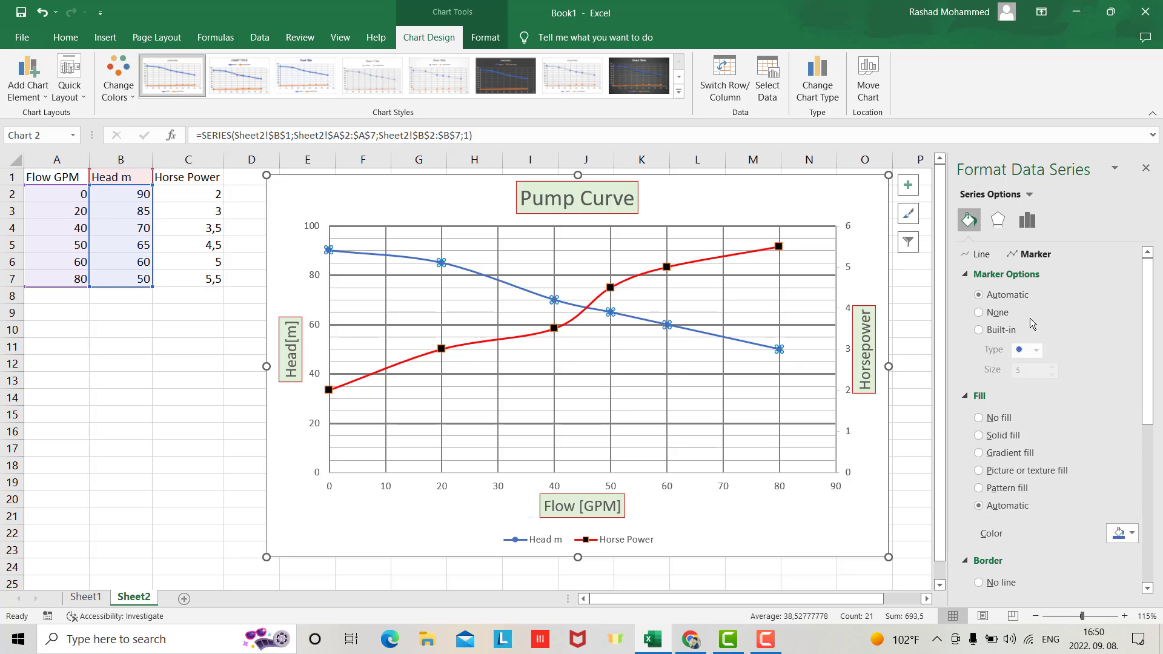
Colour the Head m series line green.
left_click(983, 254)
left_click(1132, 376)
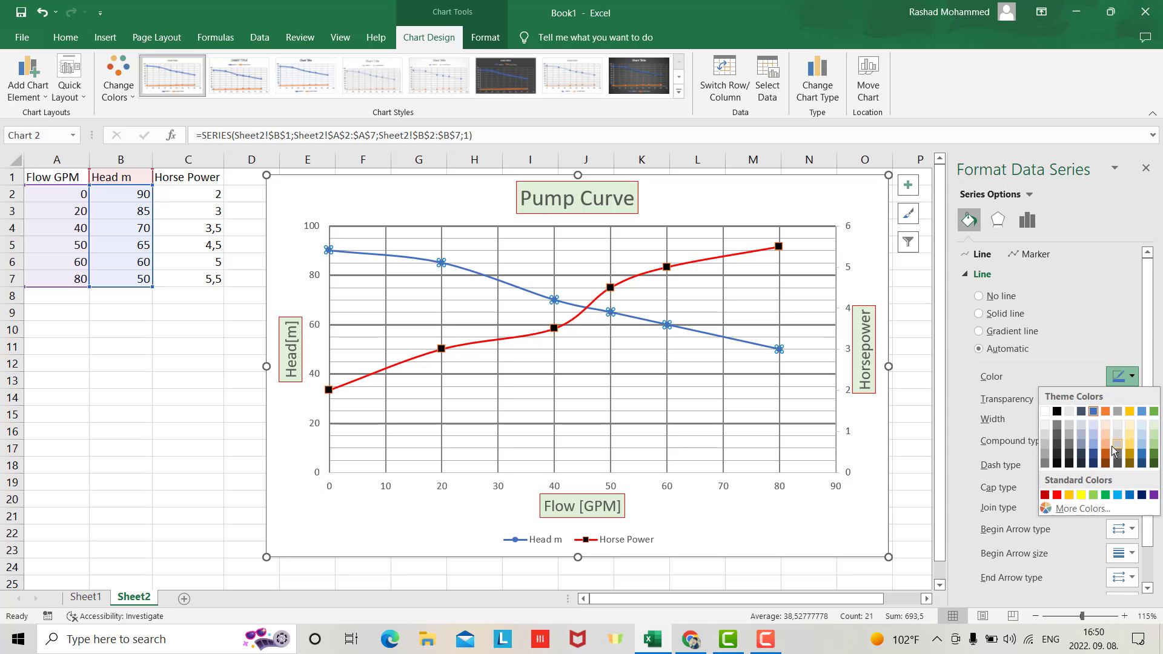
left_click(1105, 495)
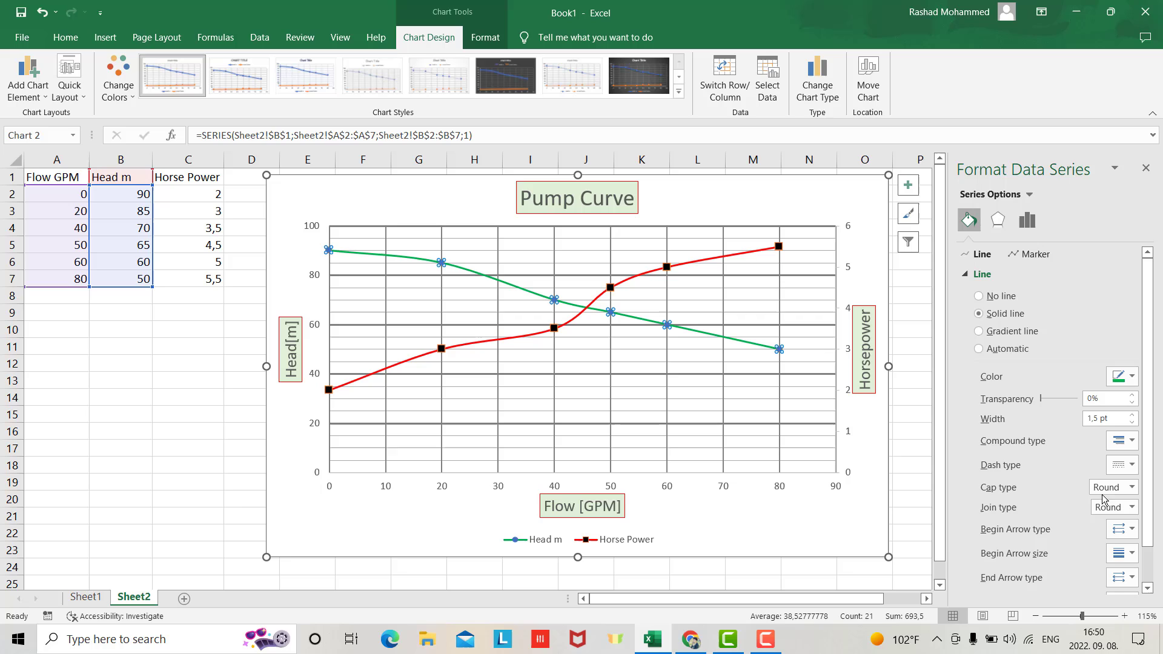
Give Head m built-in triangle markers with a solid red fill.
left_click(1035, 255)
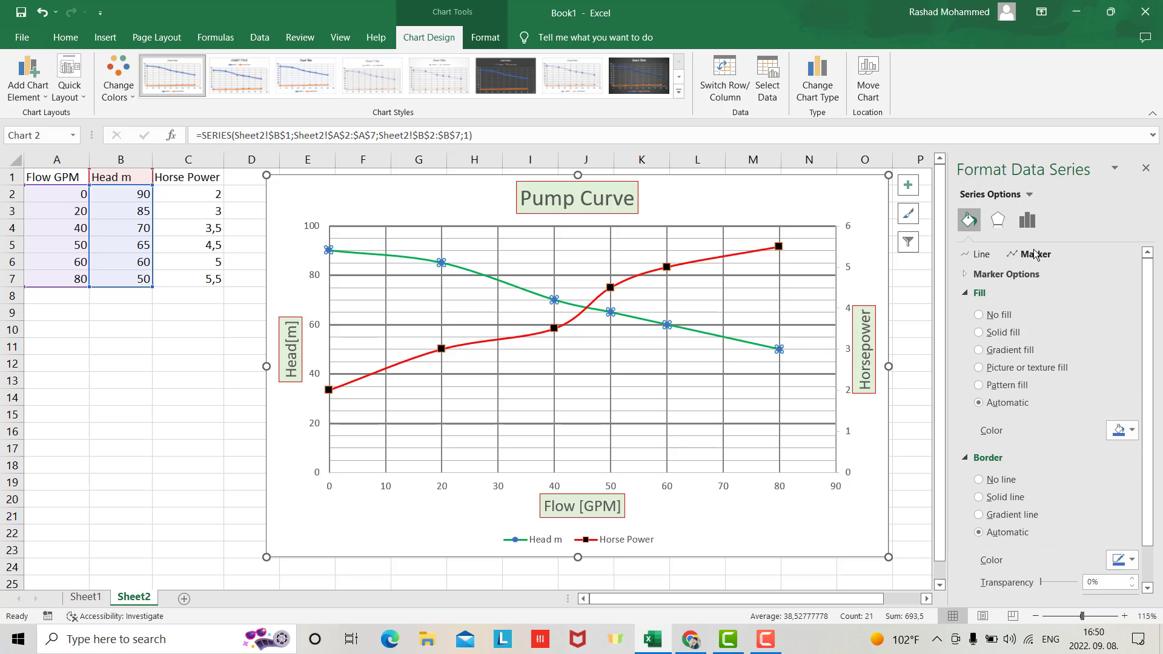
left_click(1016, 275)
left_click(1020, 351)
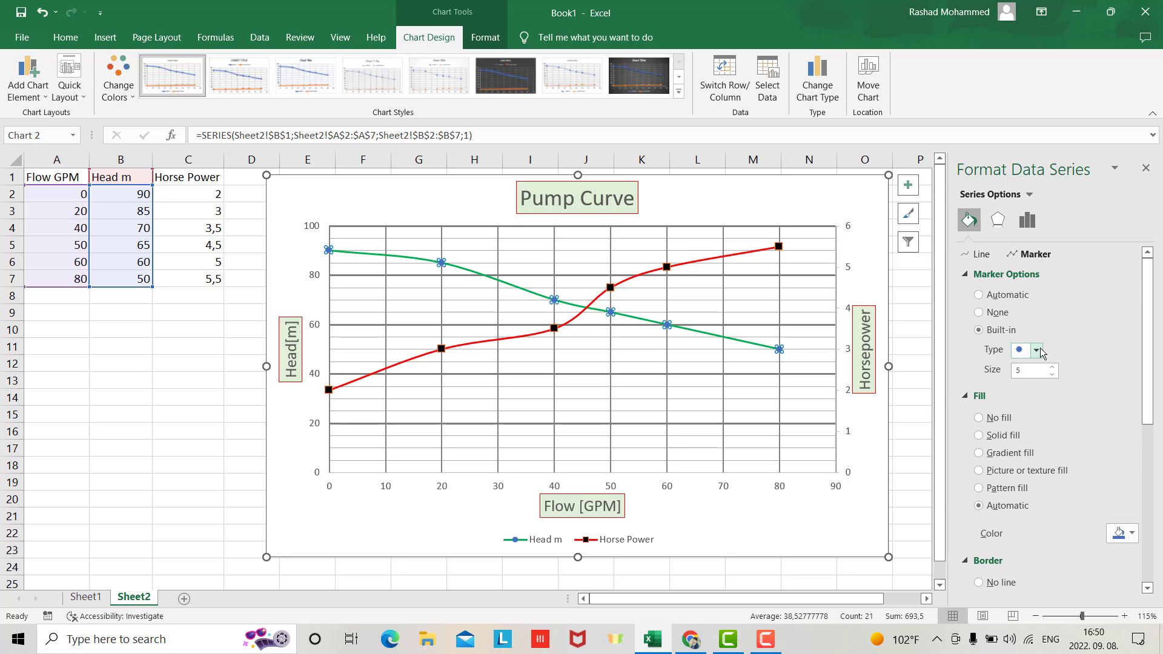
left_click(1036, 351)
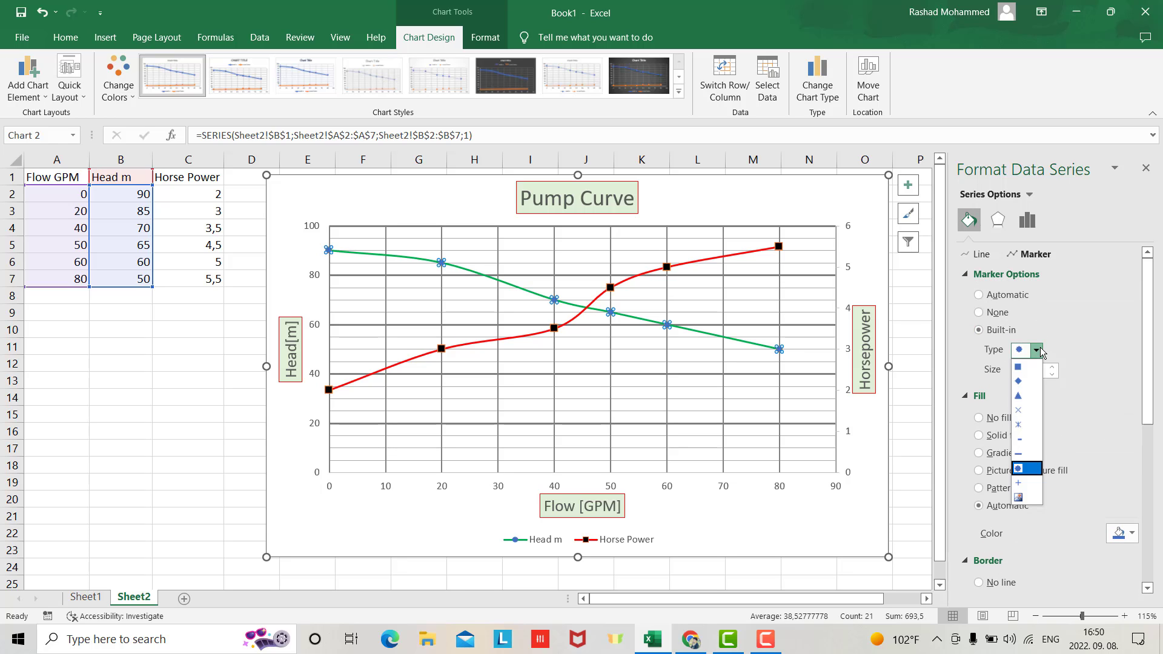
left_click(1022, 393)
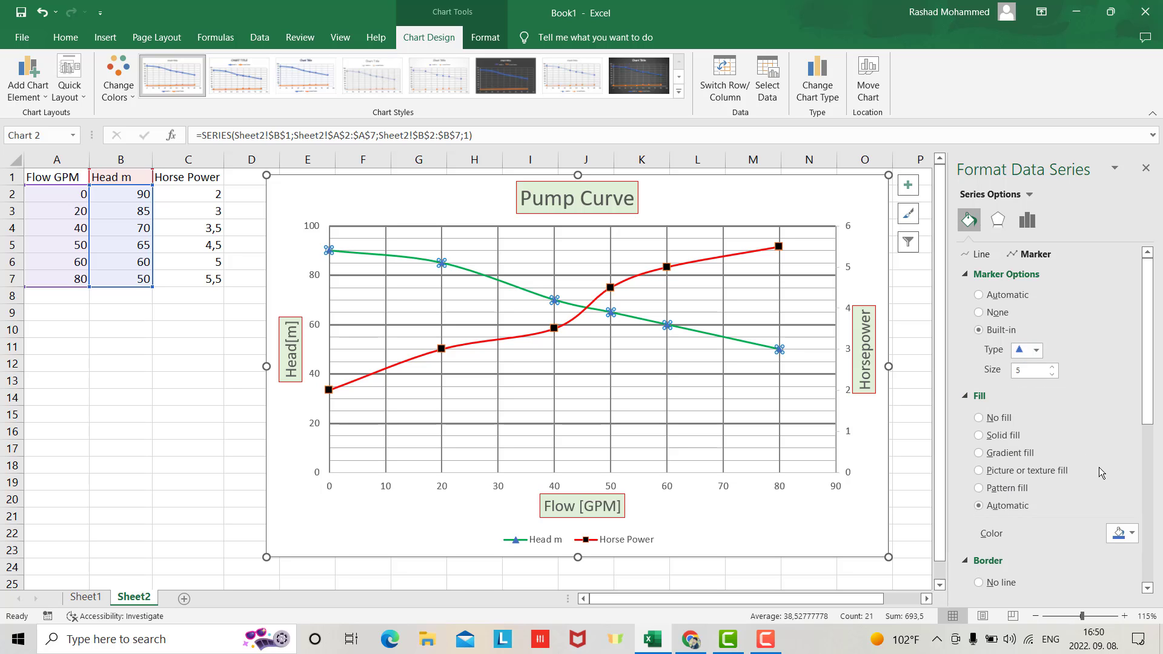
left_click(1133, 534)
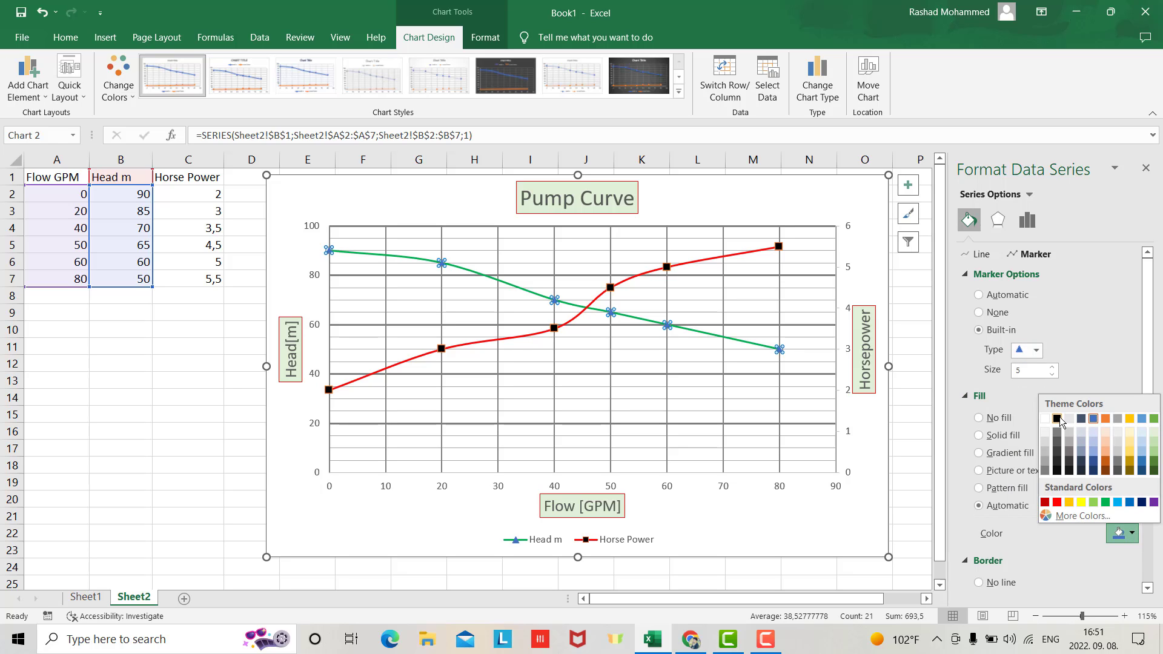
left_click(1057, 502)
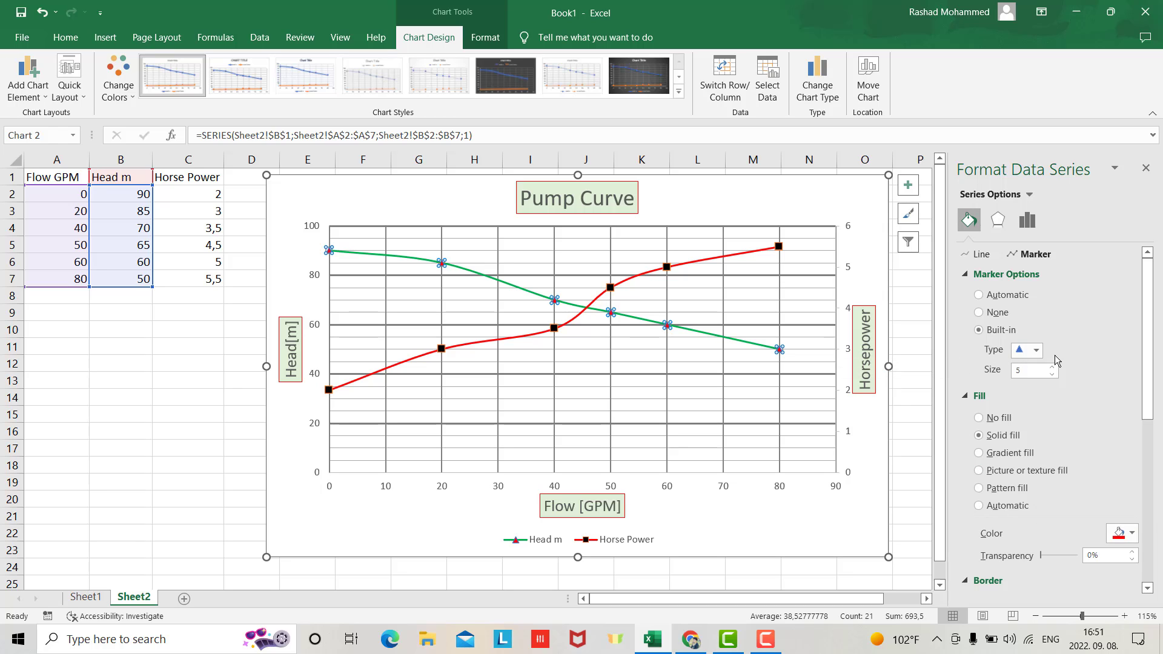
Raise the Horse Power line width to 2 pt, then select the right-hand Horsepower axis.
left_click(879, 289)
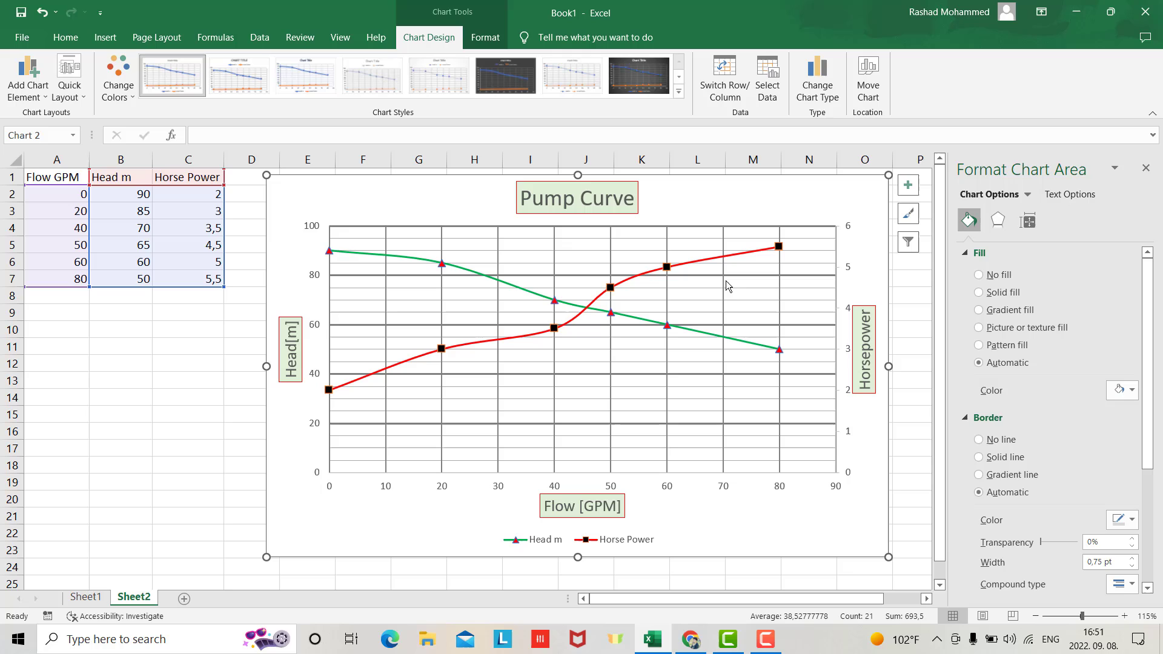
left_click(713, 256)
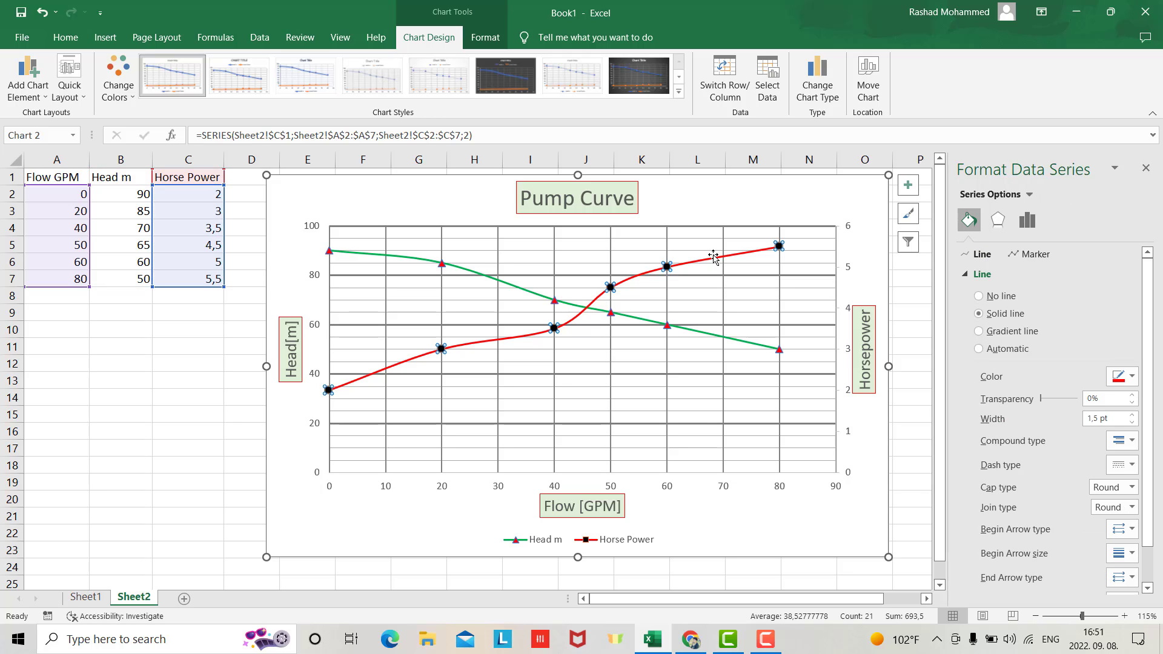
left_click(1132, 415)
left_click(1132, 415)
left_click(1133, 415)
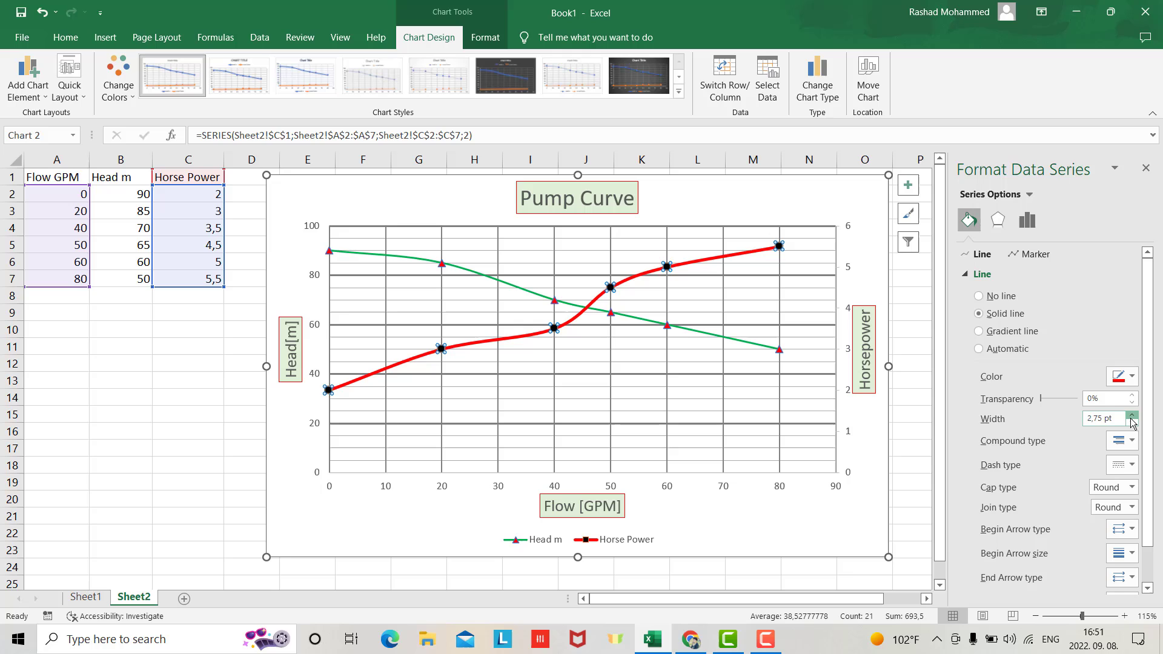
left_click(847, 351)
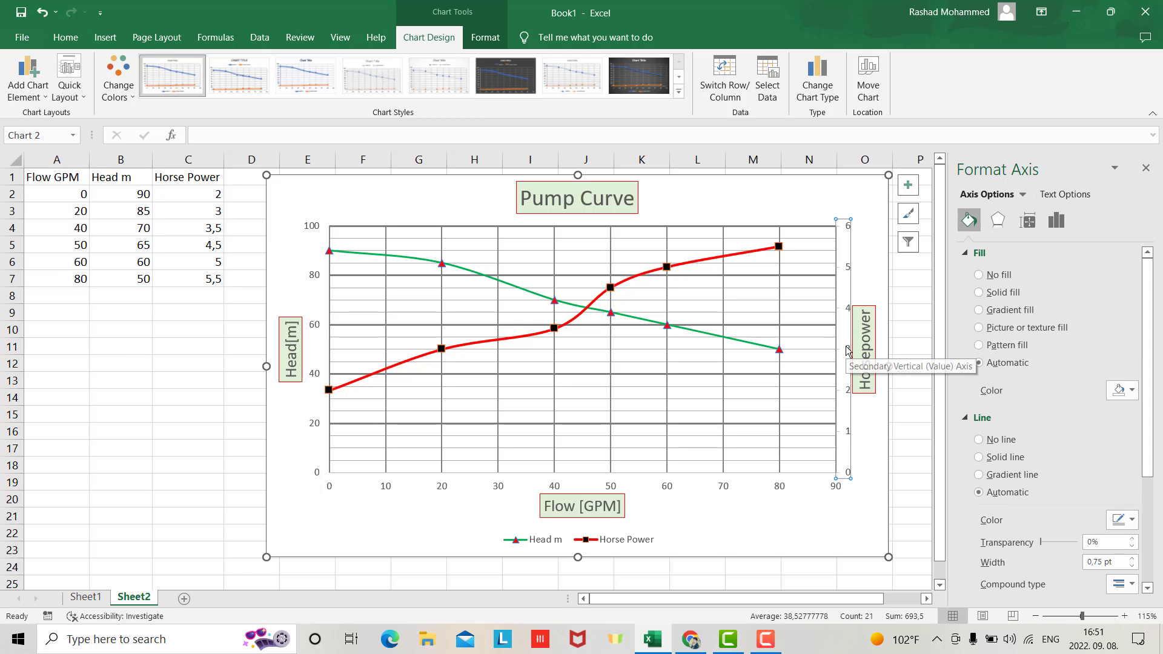
Make the right Horsepower axis line solid black at 1.5 pt width.
left_click(1133, 525)
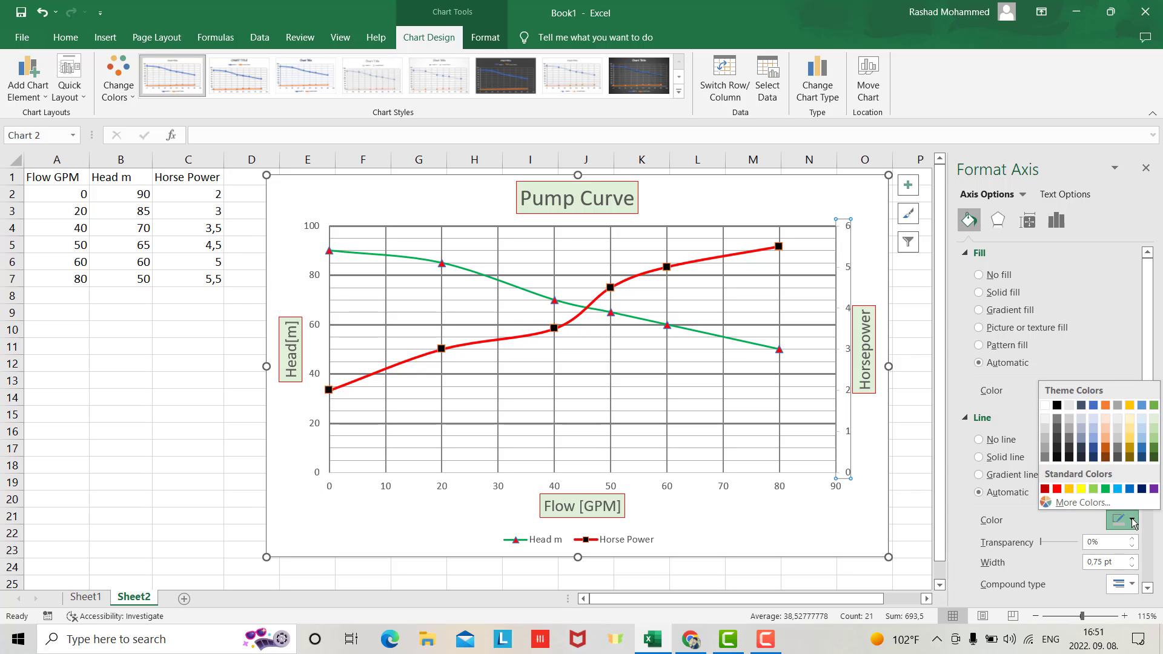
left_click(1056, 406)
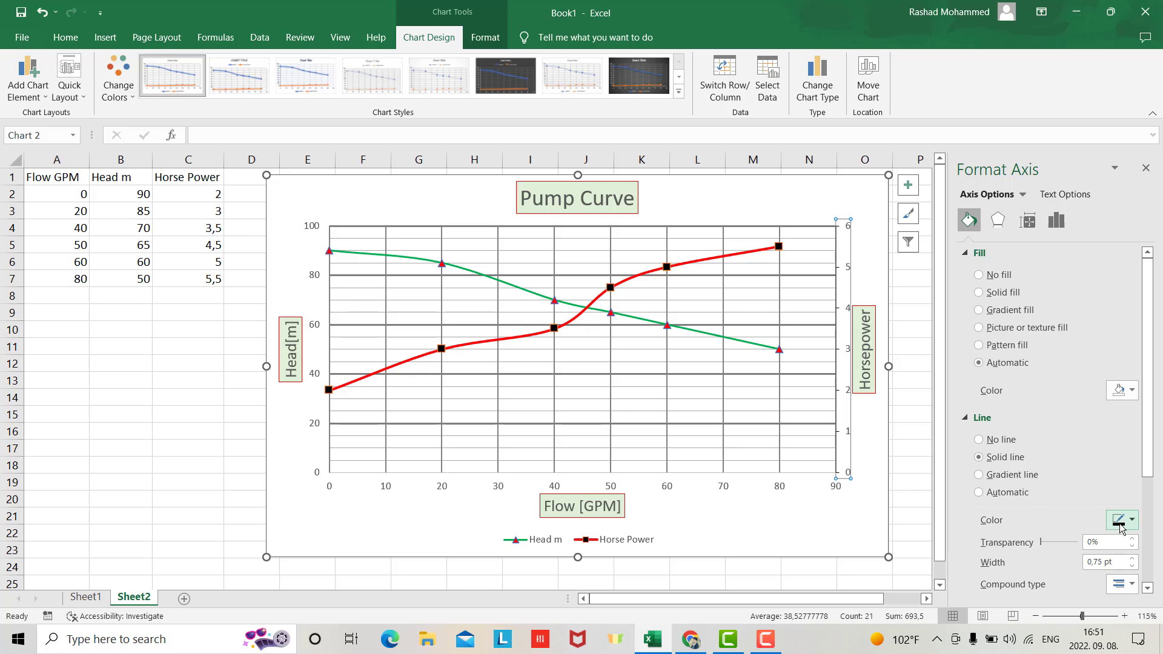
left_click(1136, 557)
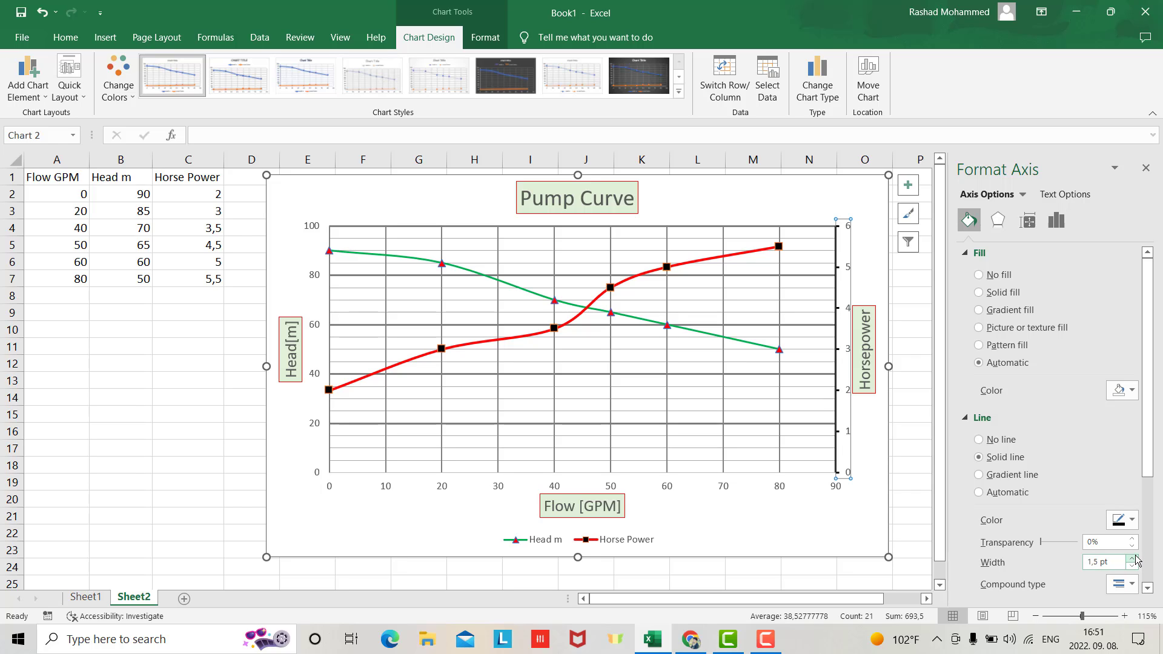
Make the left Head axis line solid black at 1.75 pt width.
left_click(318, 332)
left_click(1131, 520)
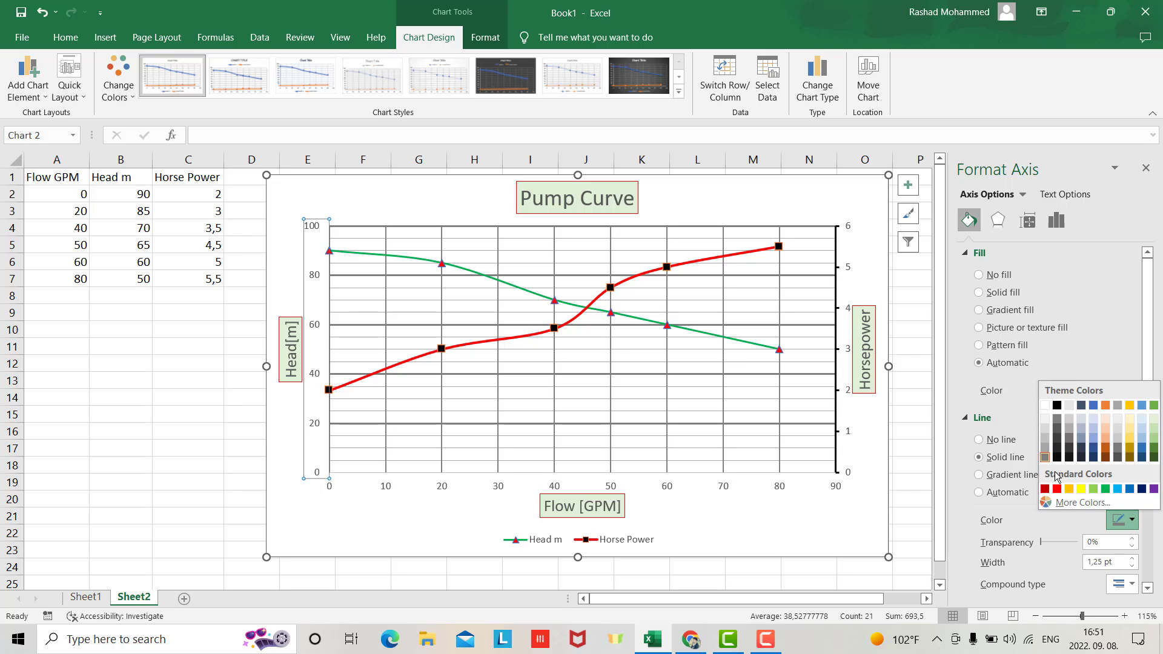
left_click(1057, 405)
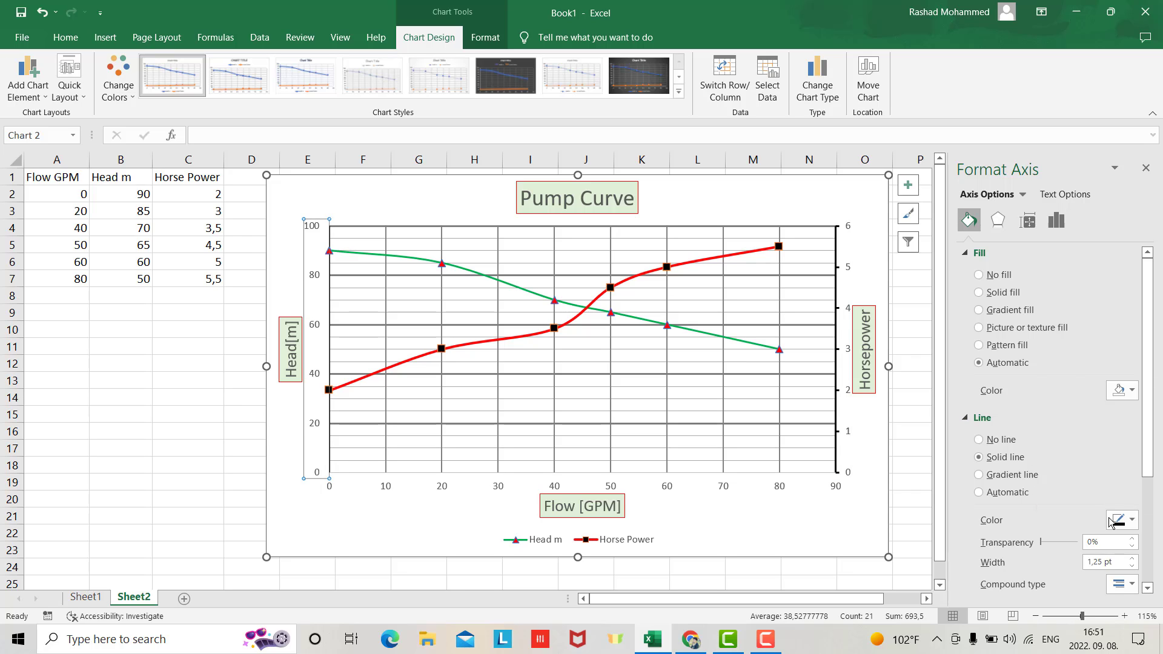
left_click(1132, 560)
Try fill and line colours on the horizontal Flow axis, ending with the label background white again.
left_click(783, 491)
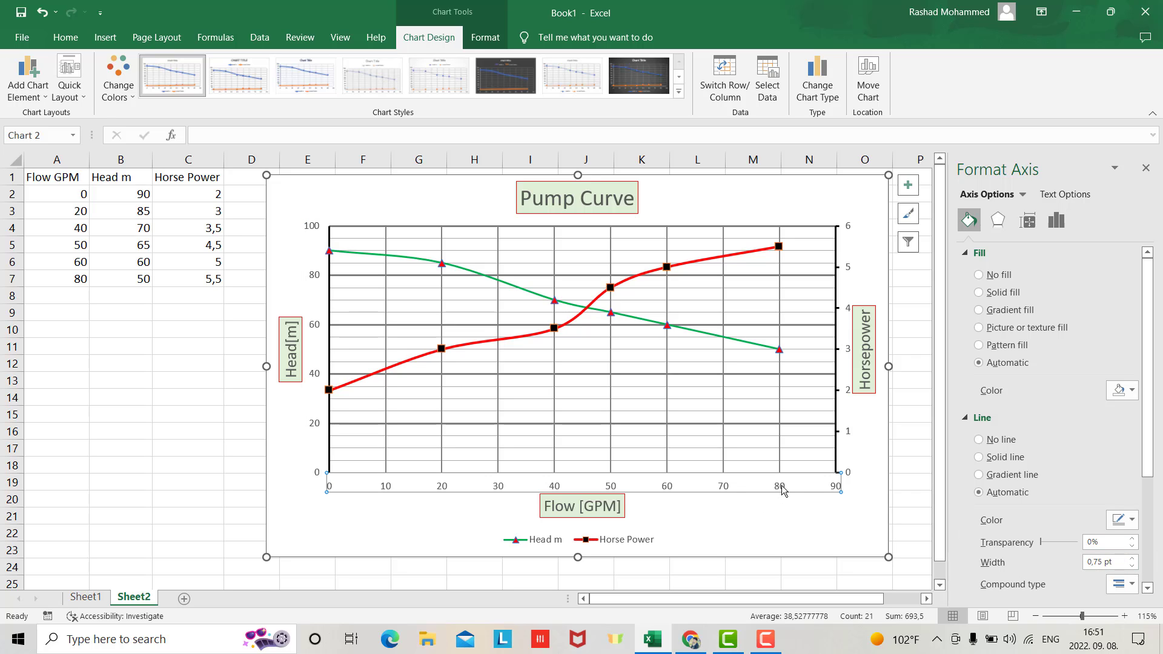
left_click(1123, 390)
left_click(1061, 428)
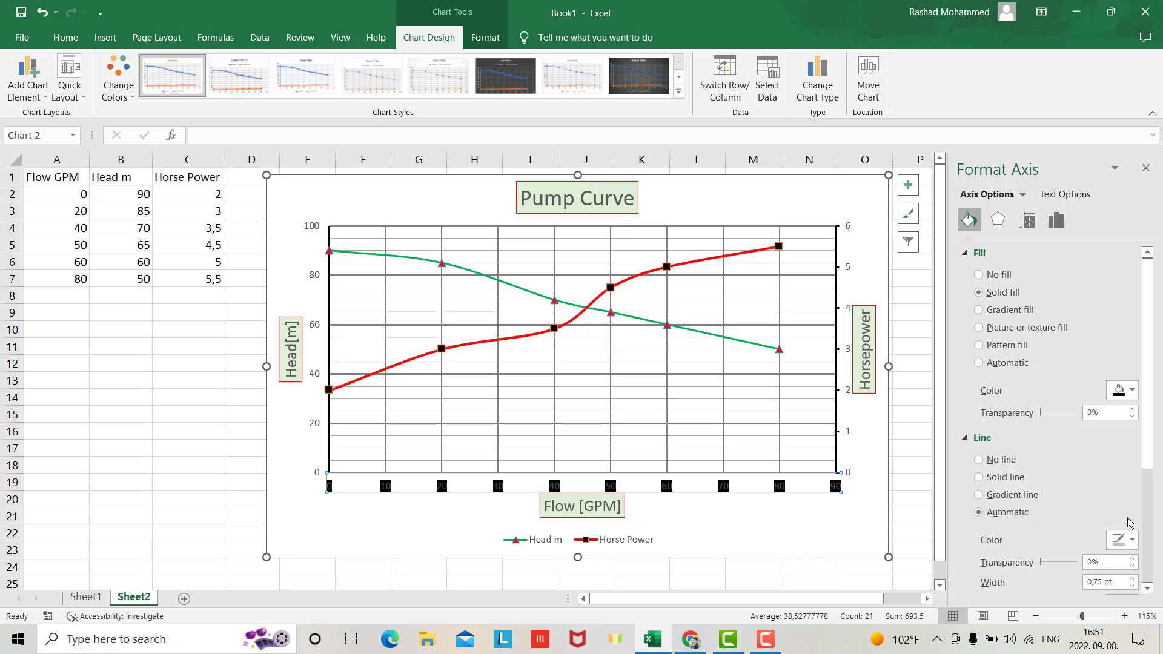
left_click(1123, 540)
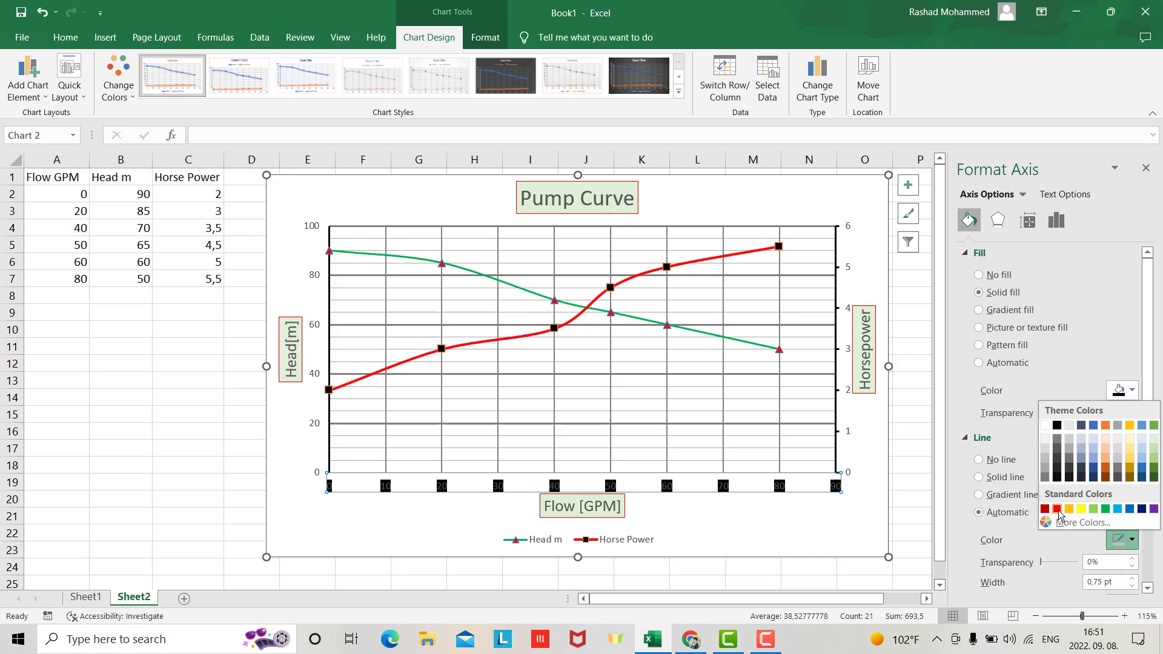
left_click(1058, 428)
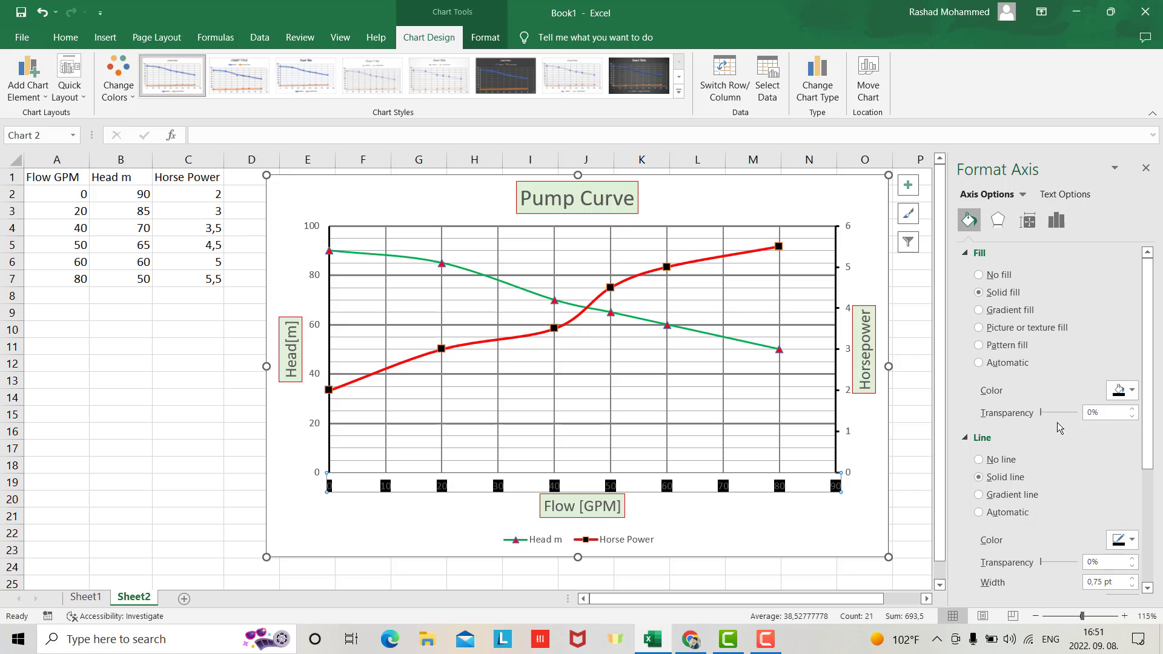
left_click(1132, 540)
left_click(1047, 425)
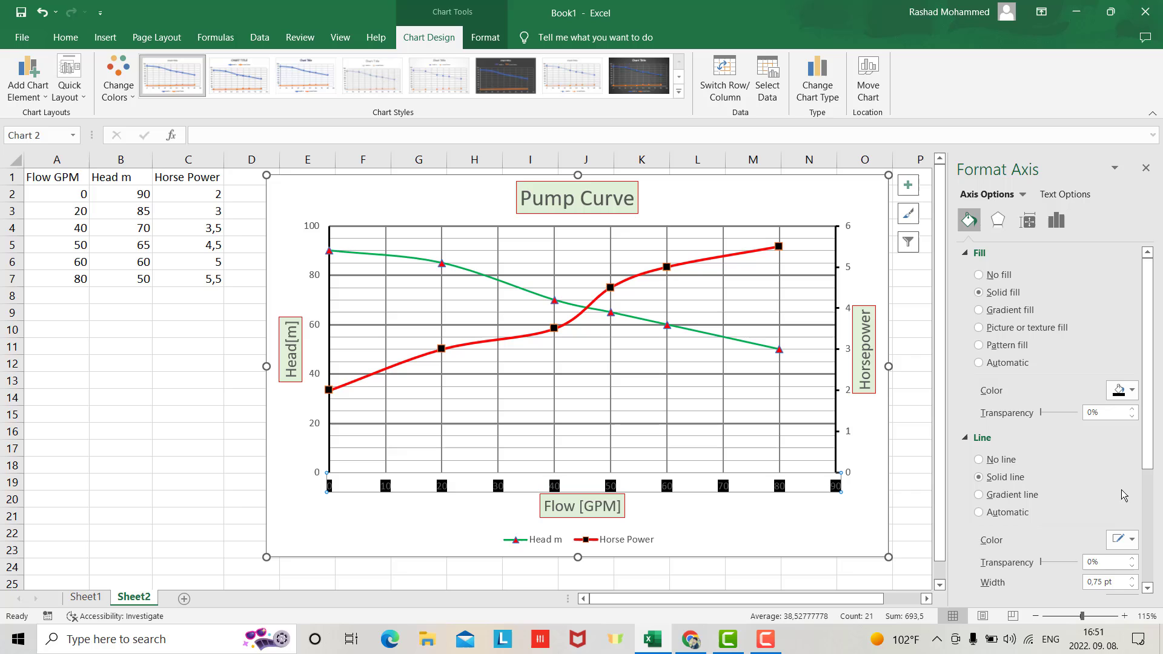
left_click(1129, 391)
left_click(1056, 427)
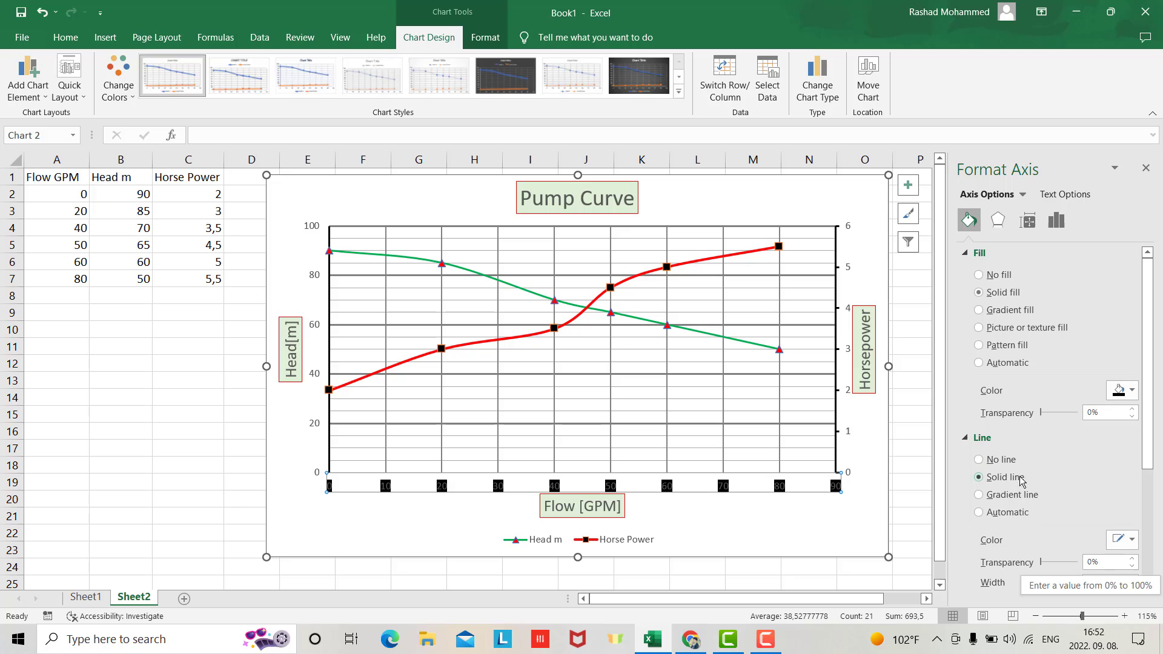
left_click(1125, 392)
left_click(1047, 424)
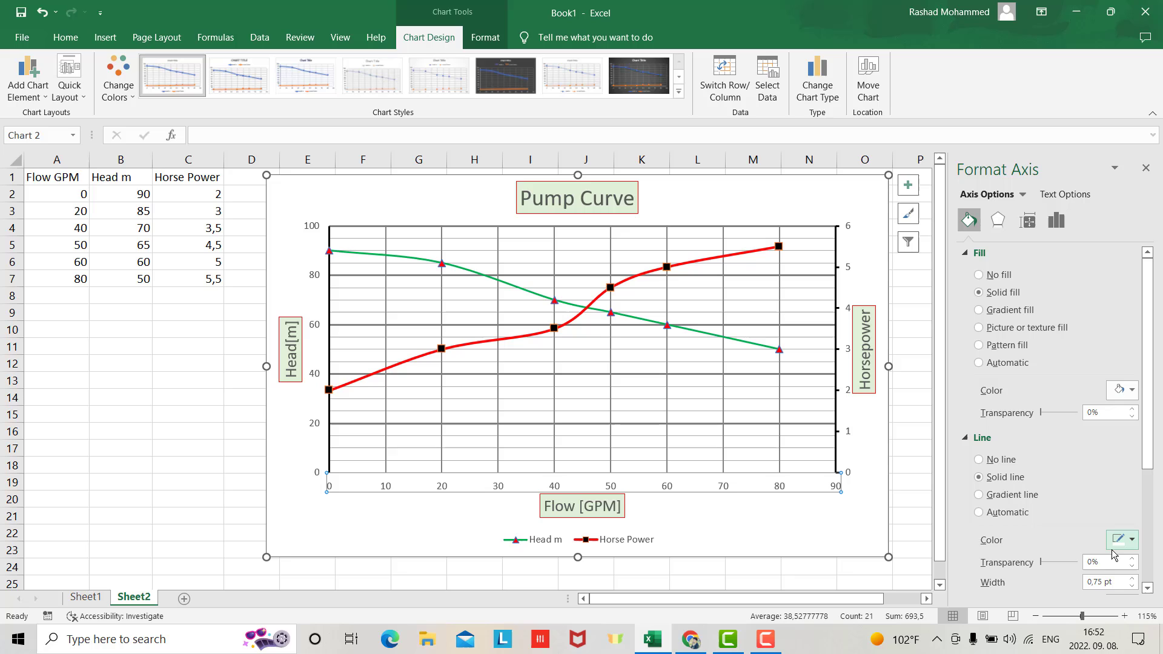
Make the horizontal Flow axis line solid black at 1.75 pt width, then select the whole chart.
left_click(1130, 542)
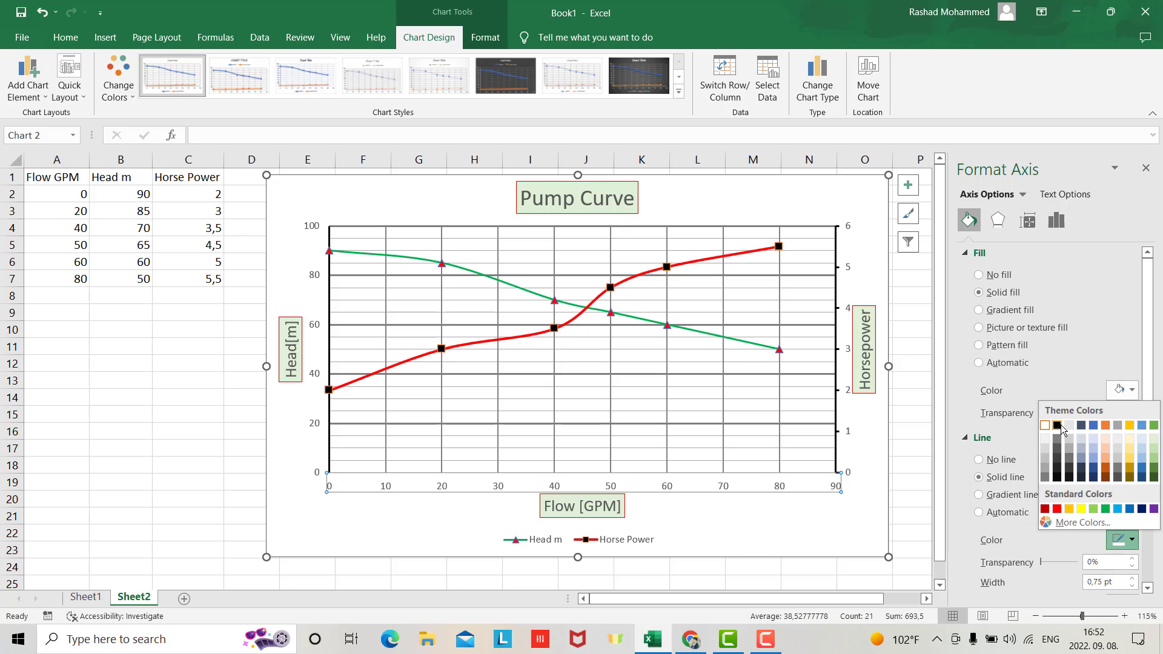
left_click(1059, 426)
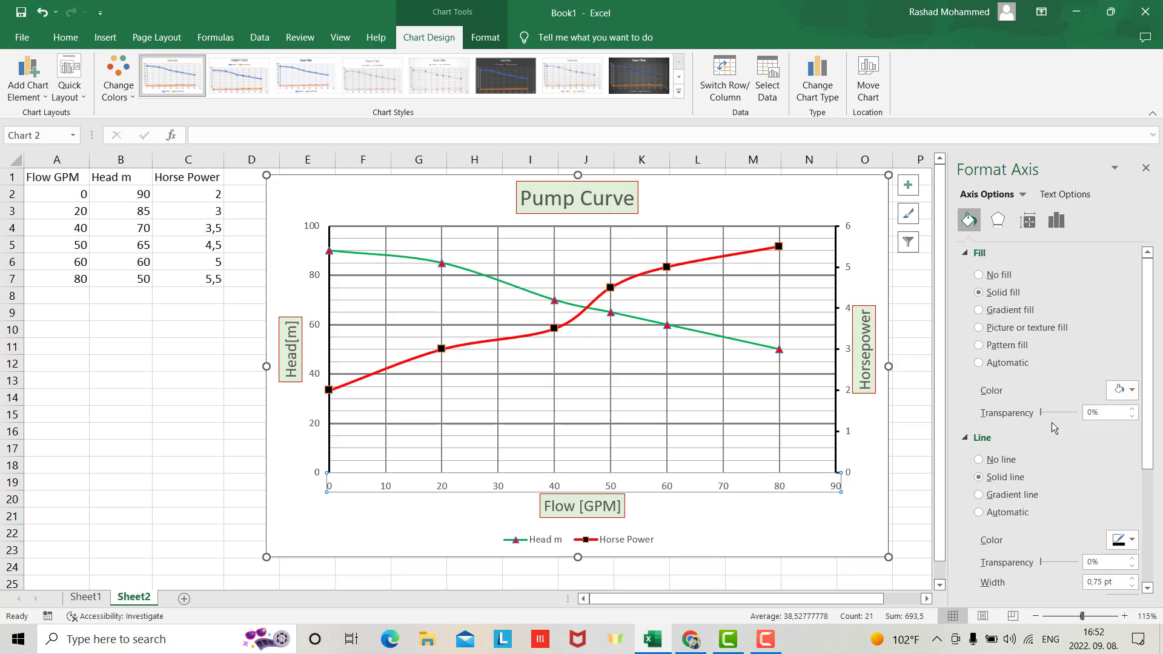
left_click(1132, 578)
left_click(1132, 578)
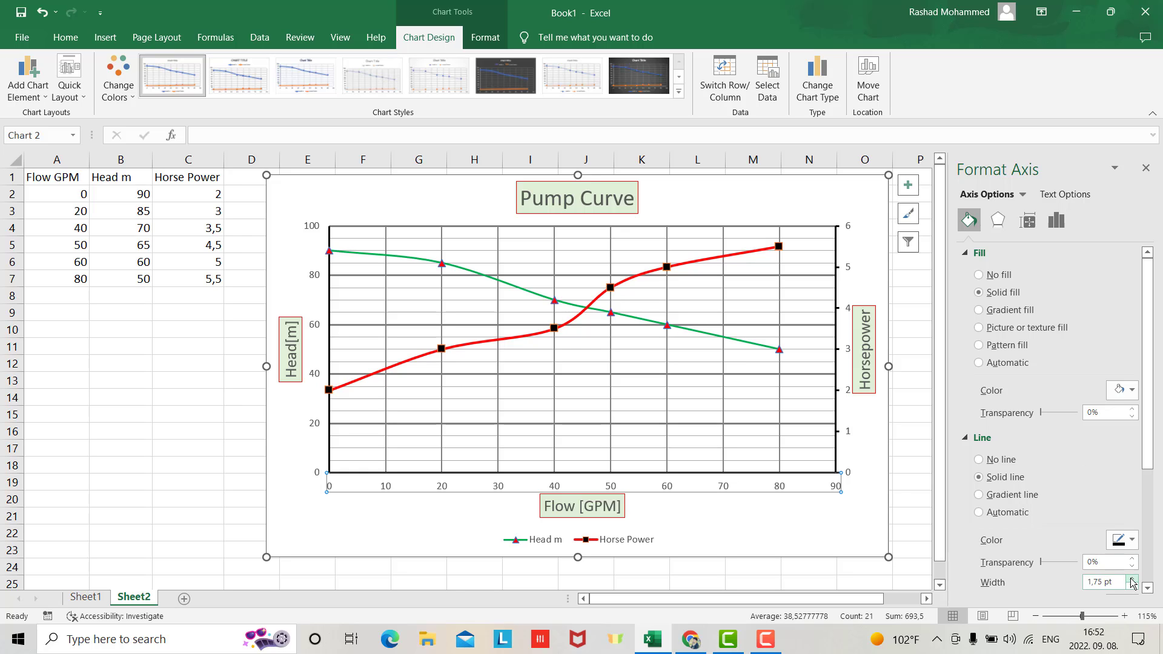
left_click(789, 511)
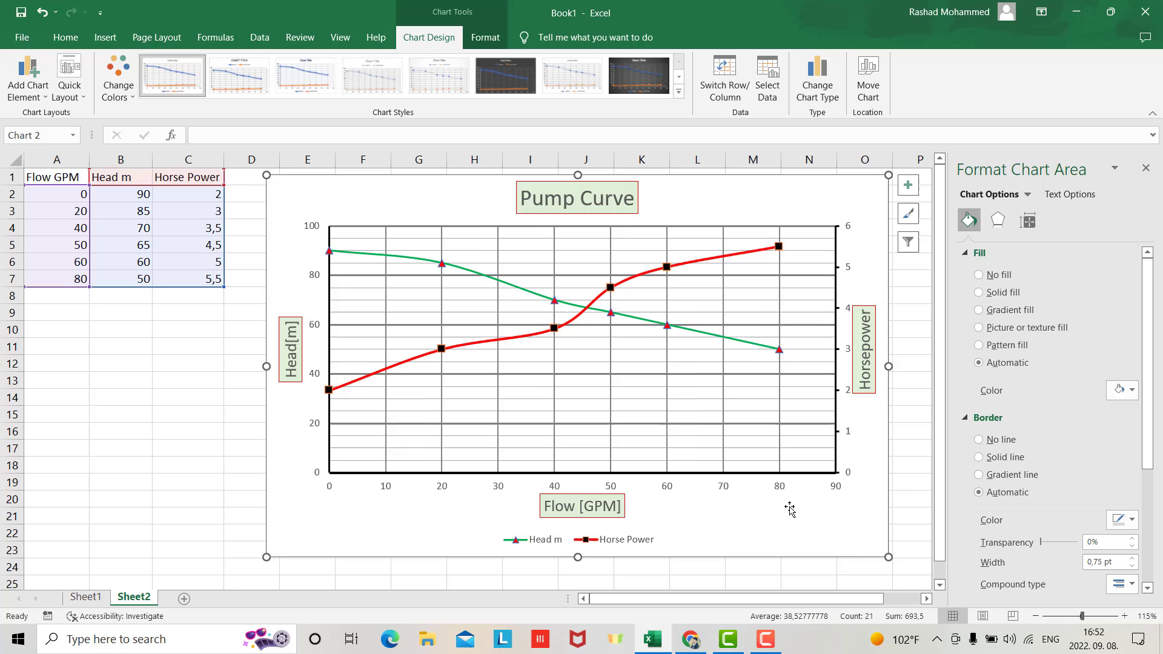
Preview the Quick Layout presets, then go to Add Chart Element for data labels.
left_click(69, 78)
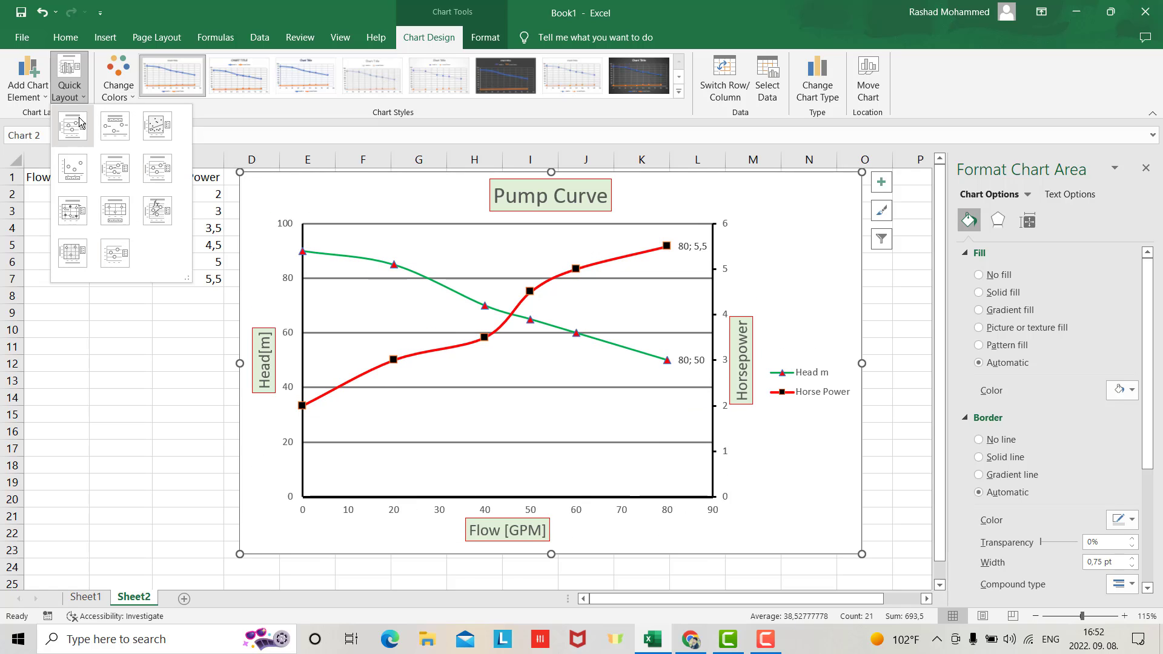
left_click(20, 87)
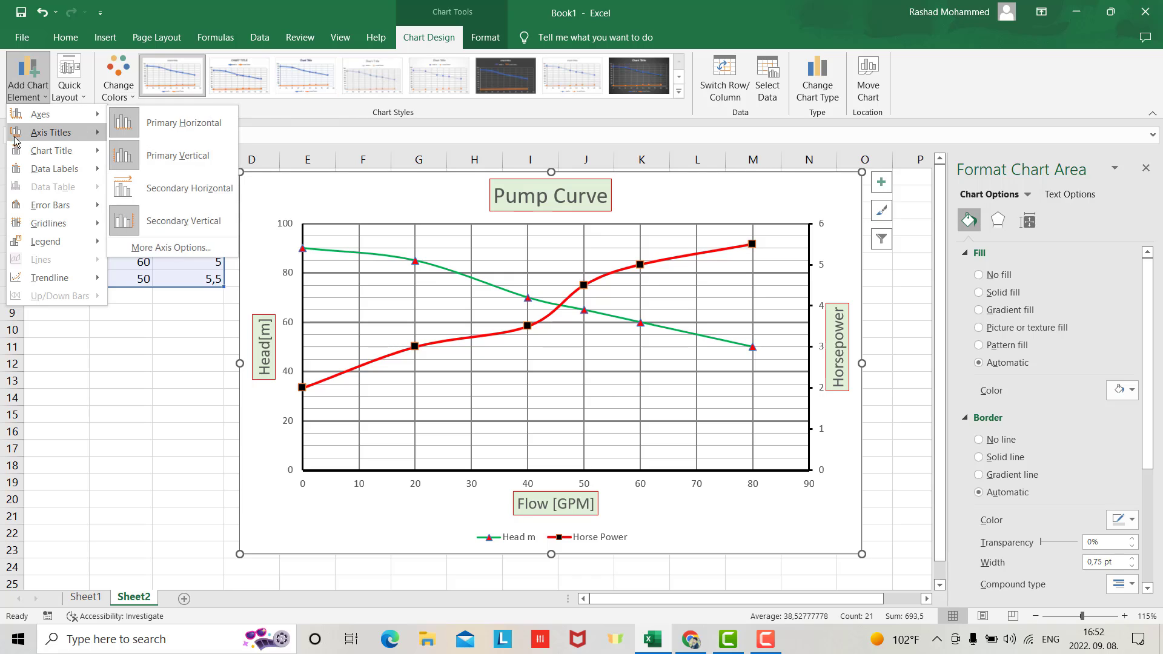
mouse_move(55, 170)
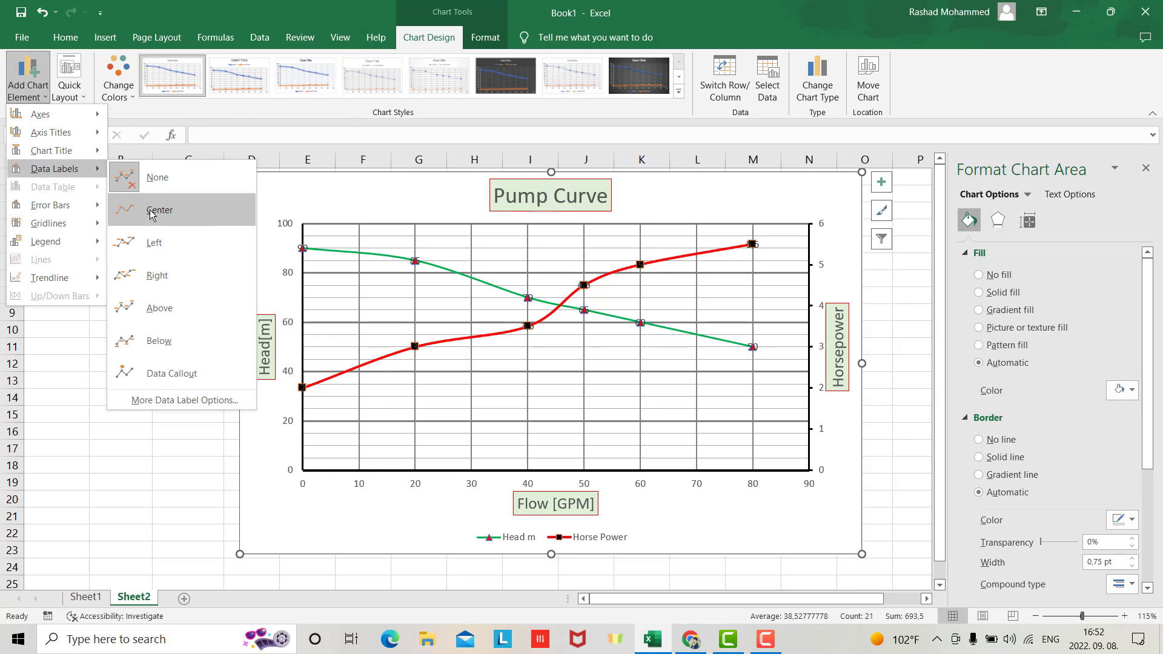
left_click(152, 215)
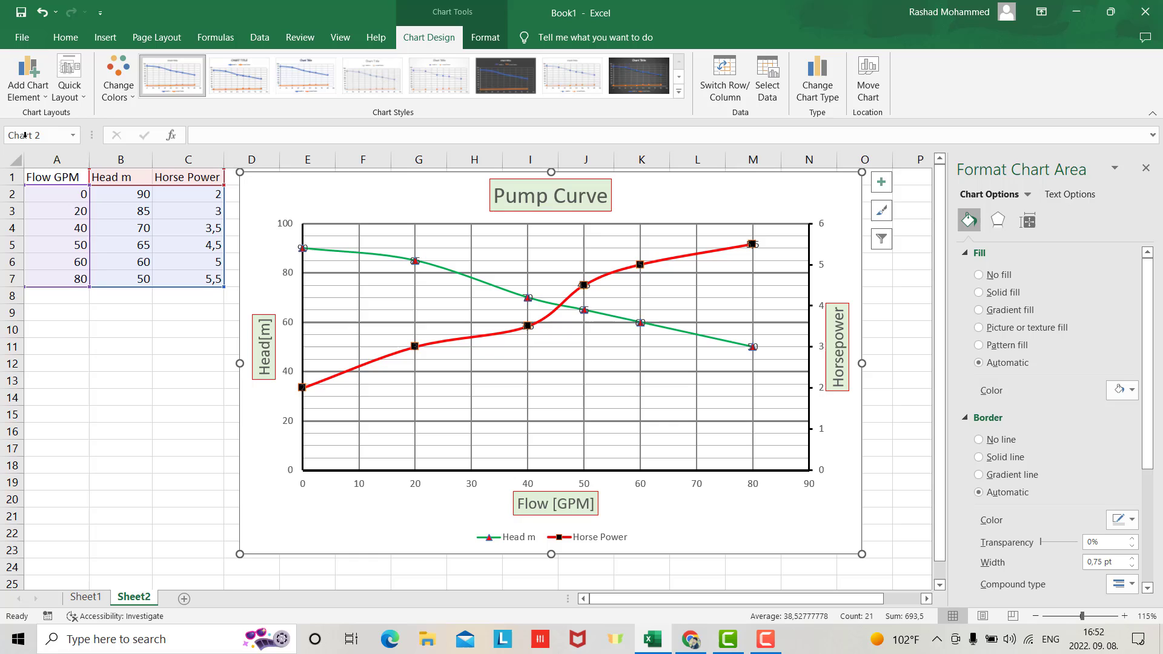
left_click(27, 86)
mouse_move(55, 168)
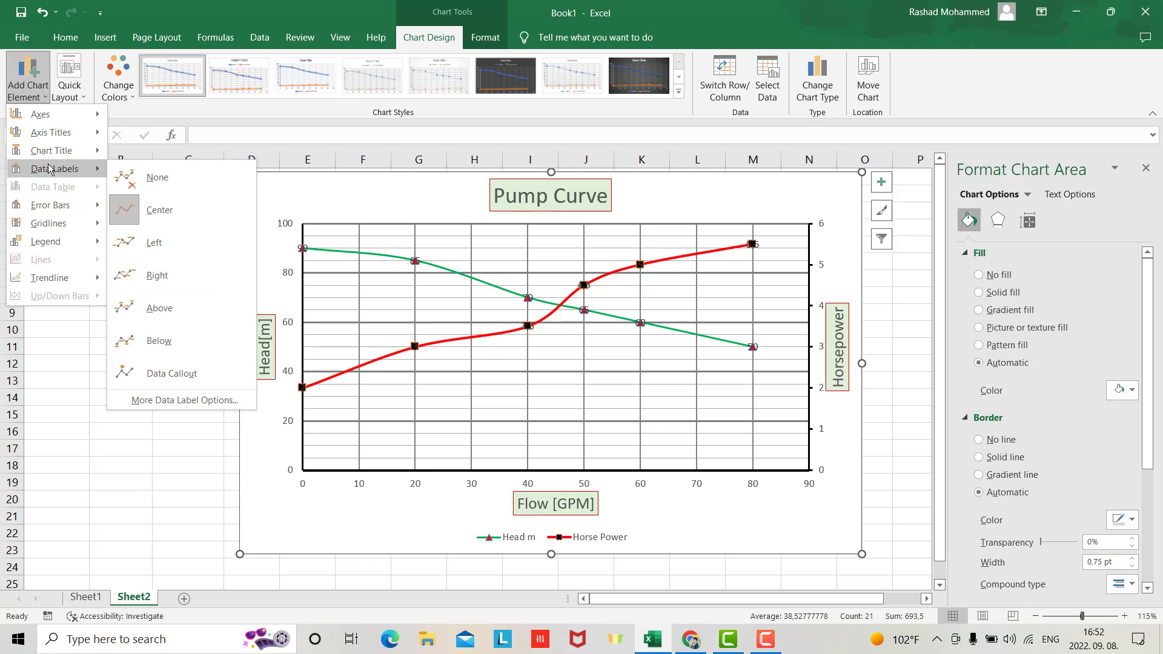
left_click(152, 307)
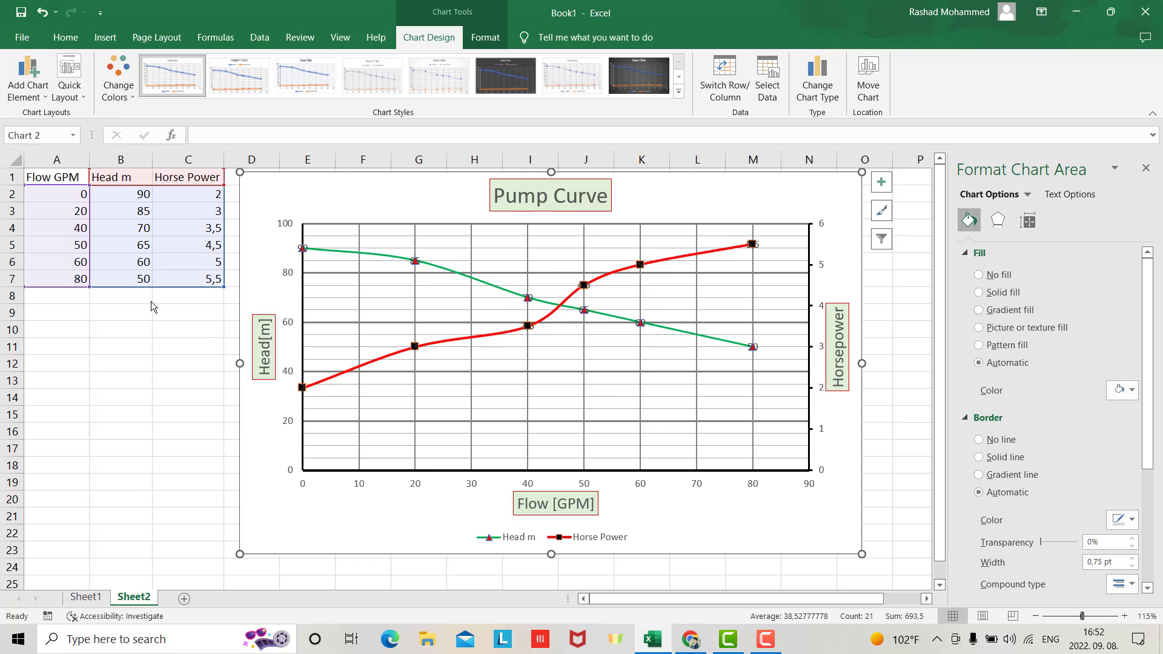
left_click(33, 96)
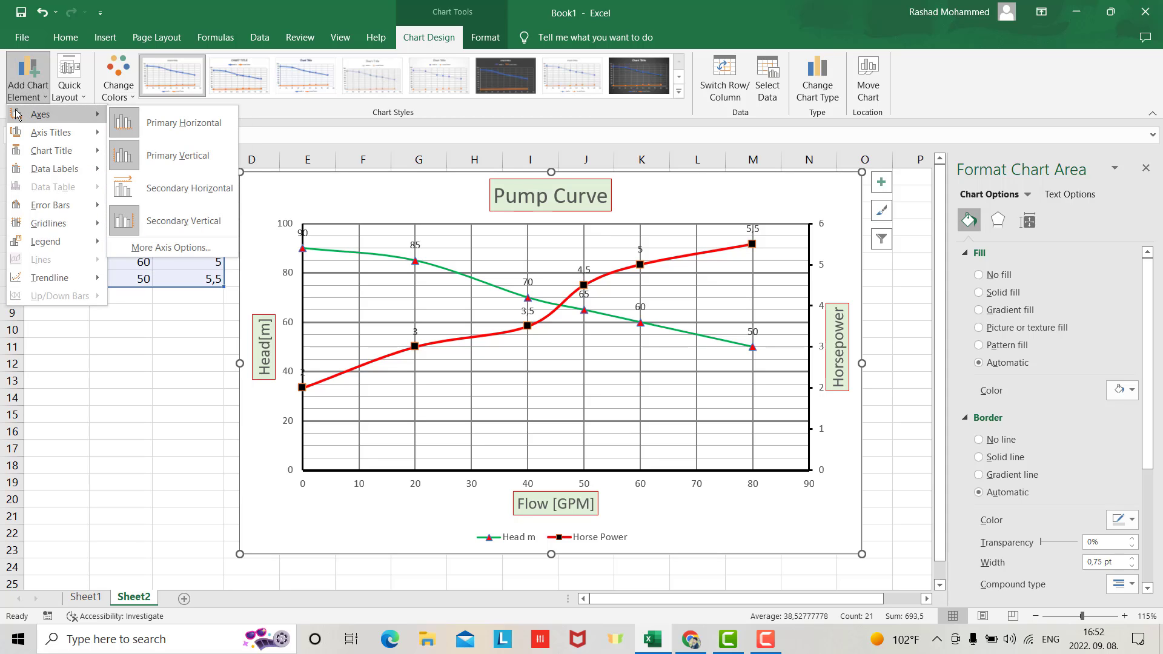
mouse_move(55, 169)
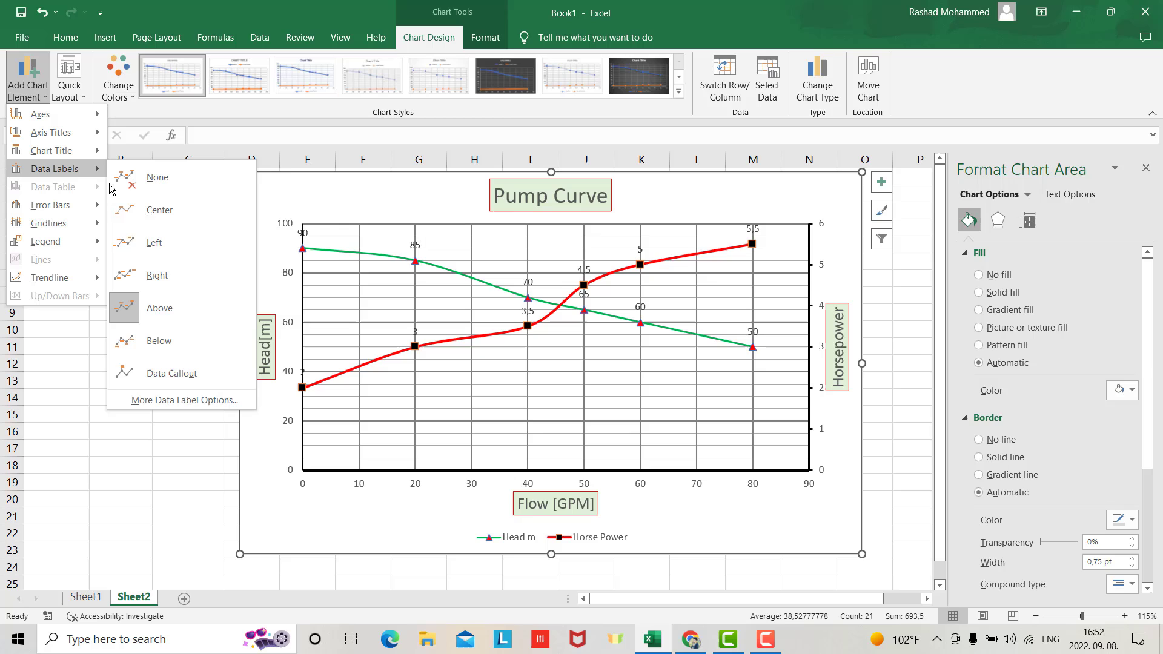
left_click(158, 373)
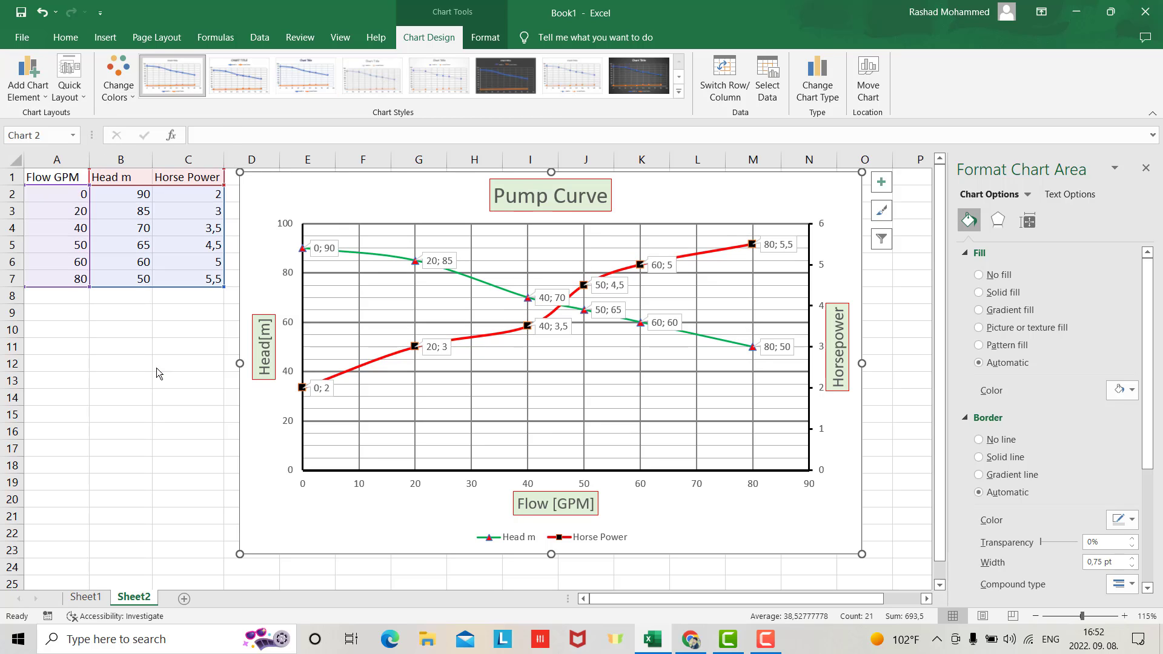
left_click(40, 96)
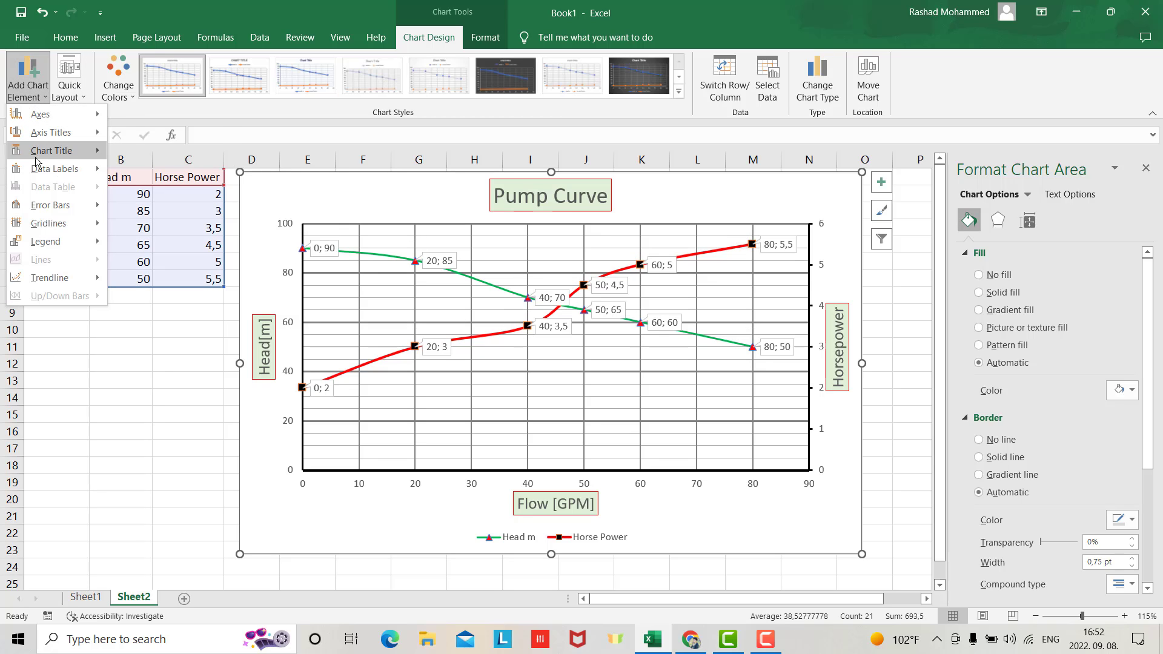
left_click(160, 174)
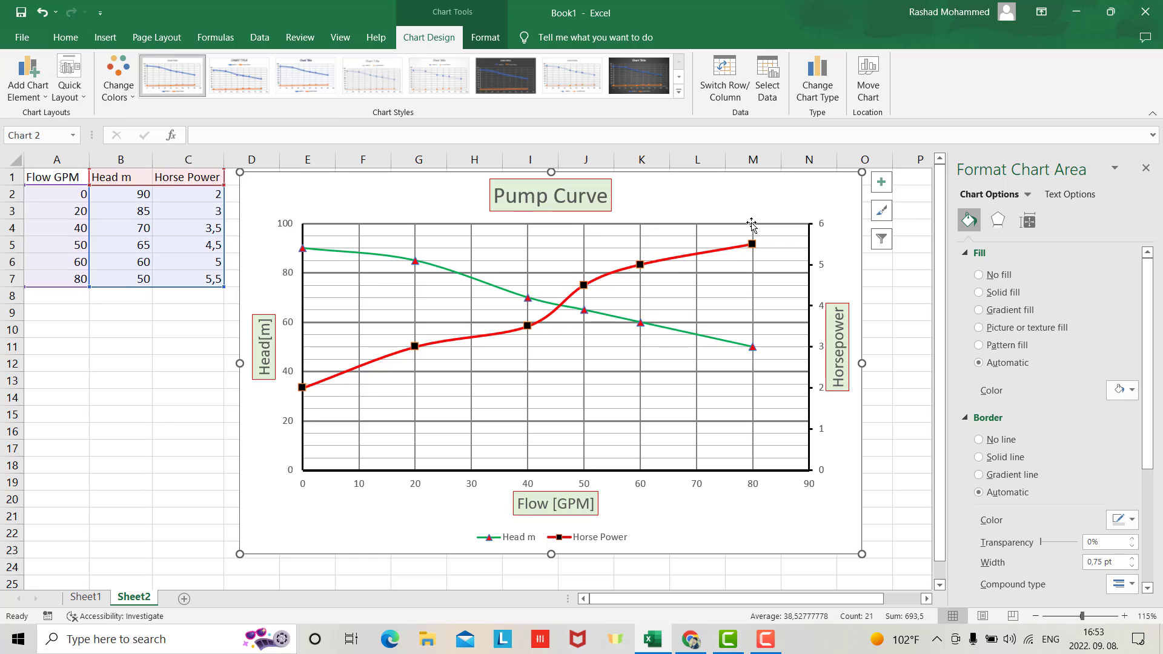